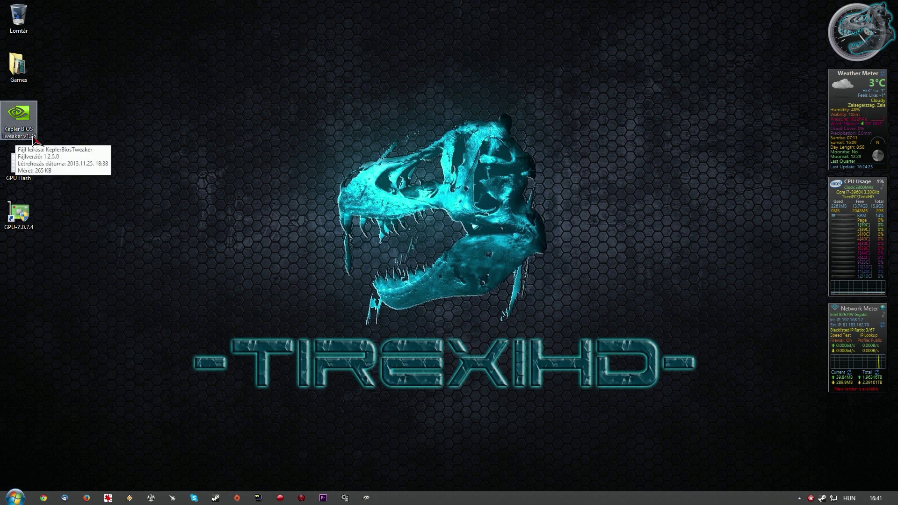
# Step: Launch Kepler BIOS Tweaker v1.25 and move its window higher on the desktop
pyautogui.click(21, 141)
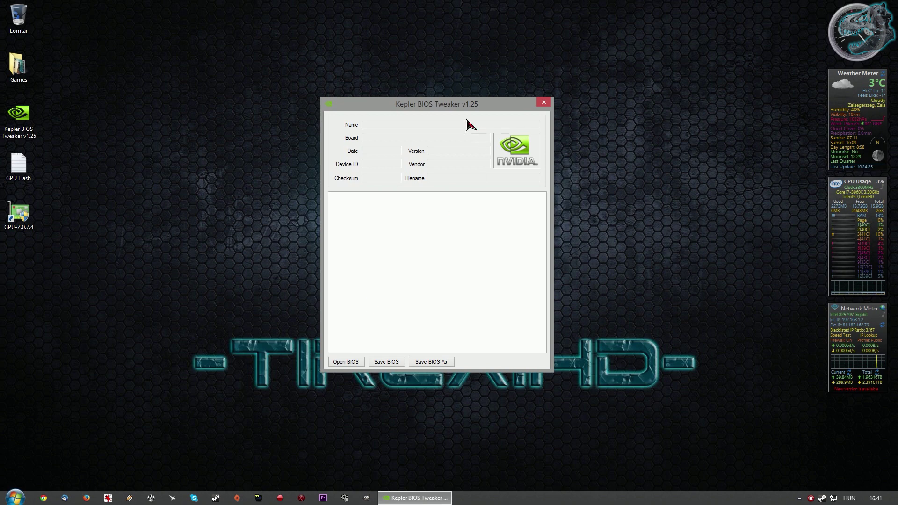
pyautogui.moveTo(447, 108)
pyautogui.mouseDown()
pyautogui.moveTo(430, 85)
pyautogui.moveTo(437, 103)
pyautogui.mouseUp()
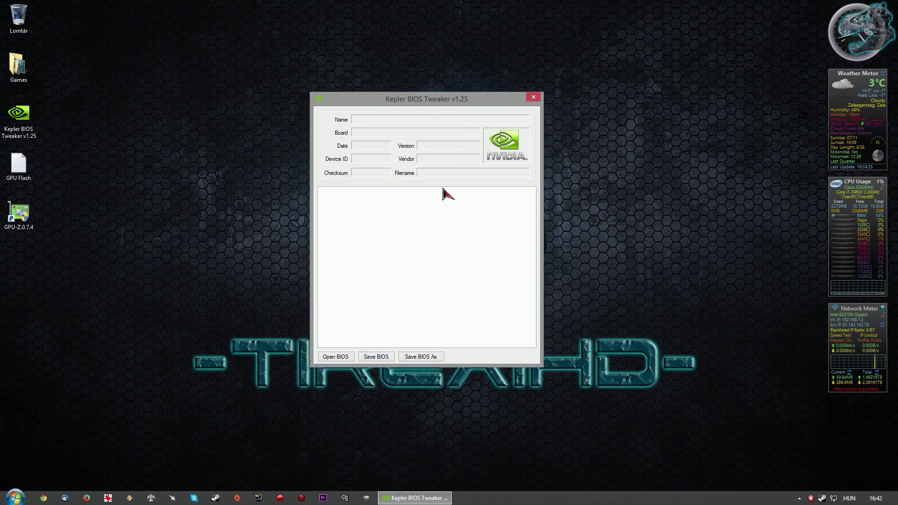
pyautogui.moveTo(453, 103); pyautogui.dragTo(465, 105)
pyautogui.click(615, 67)
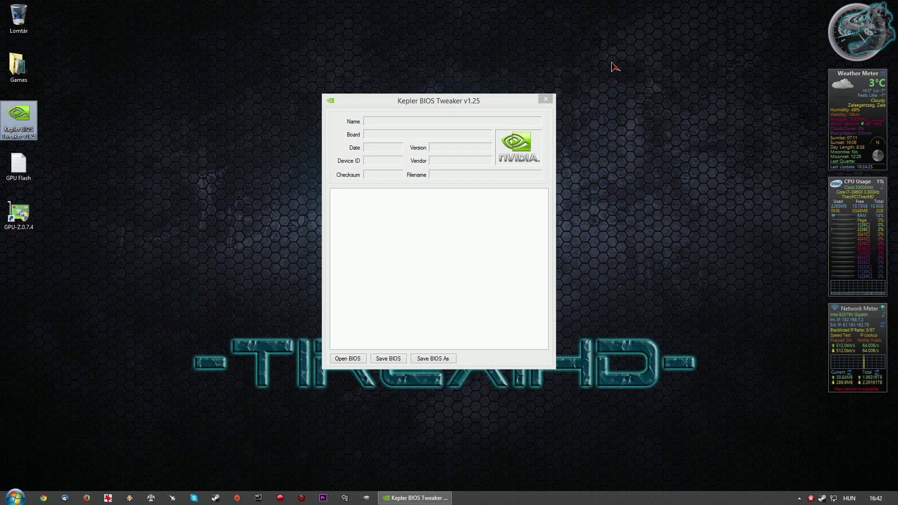
pyautogui.moveTo(396, 103); pyautogui.dragTo(375, 55)
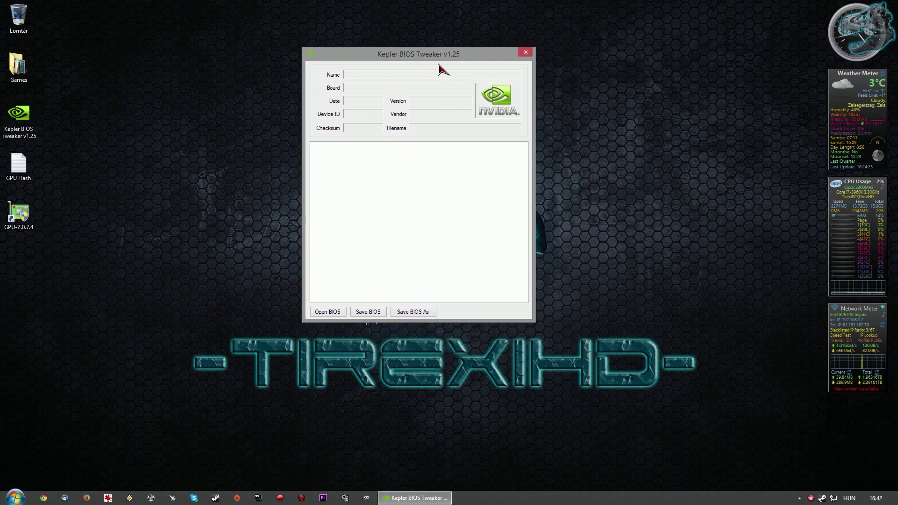
pyautogui.moveTo(439, 55); pyautogui.dragTo(460, 51)
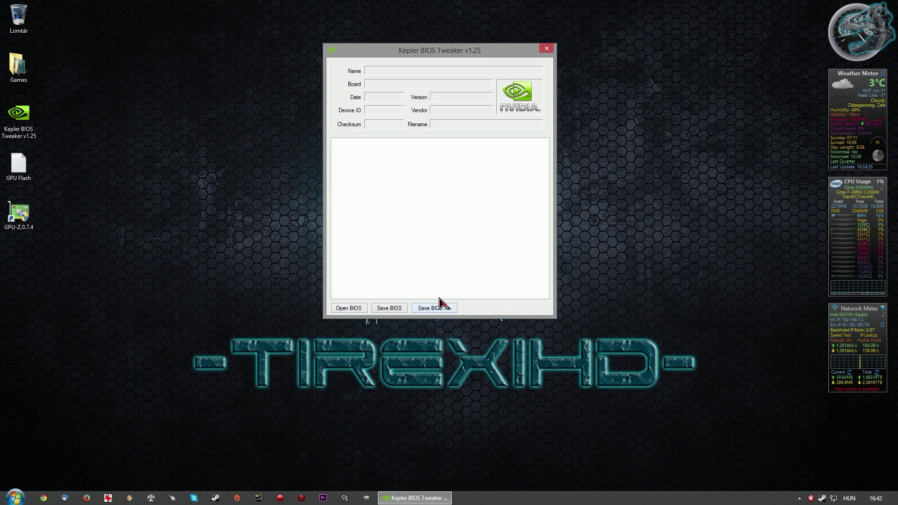
pyautogui.moveTo(475, 55); pyautogui.dragTo(472, 63)
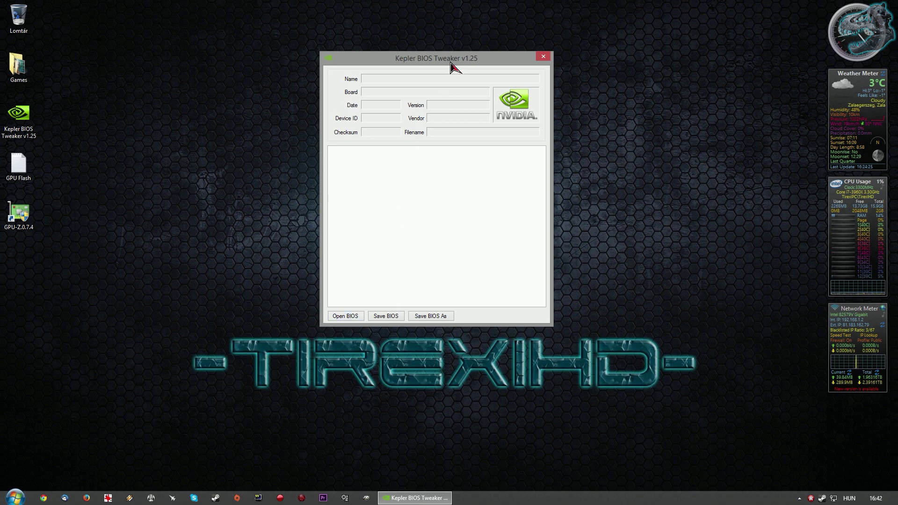
pyautogui.moveTo(450, 63); pyautogui.dragTo(455, 61)
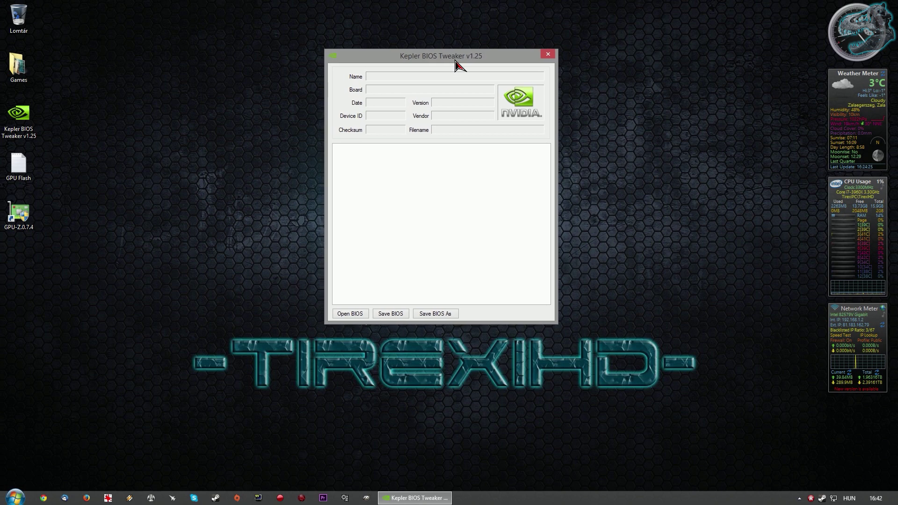
# Step: Open the BIOS file asusdc2.rom from the root of drive C:
pyautogui.click(350, 313)
pyautogui.moveTo(768, 148); pyautogui.dragTo(775, 267)
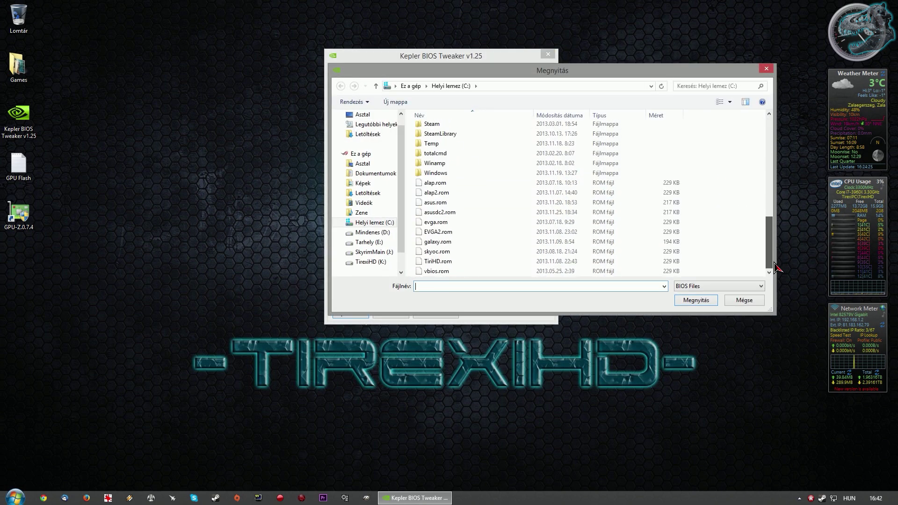
pyautogui.click(449, 212)
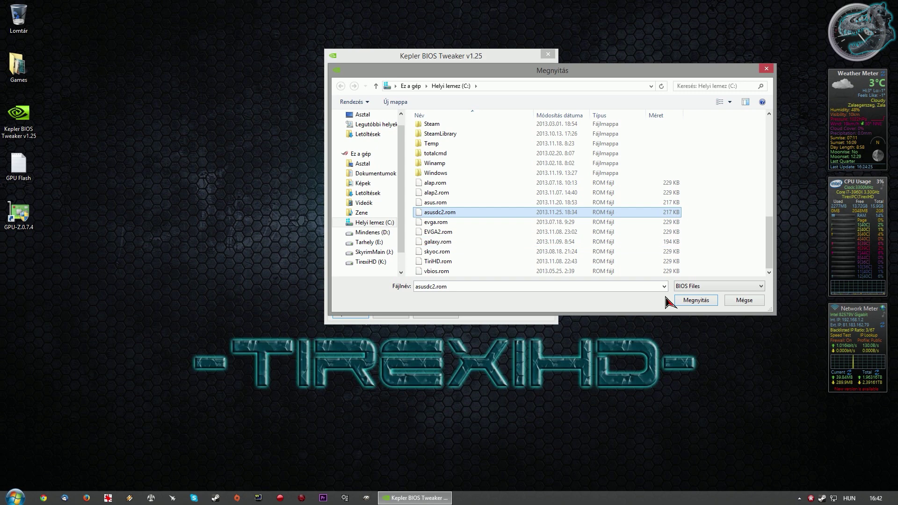
pyautogui.click(694, 301)
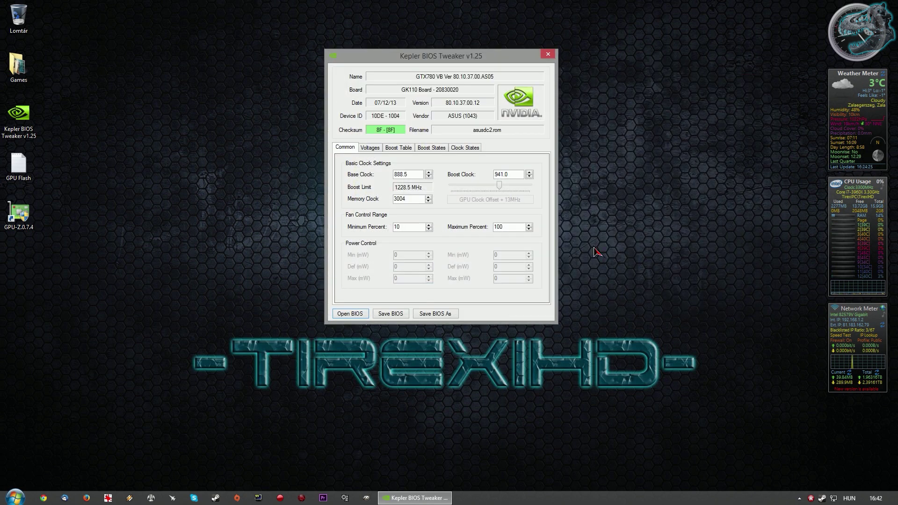
pyautogui.moveTo(457, 57); pyautogui.dragTo(453, 57)
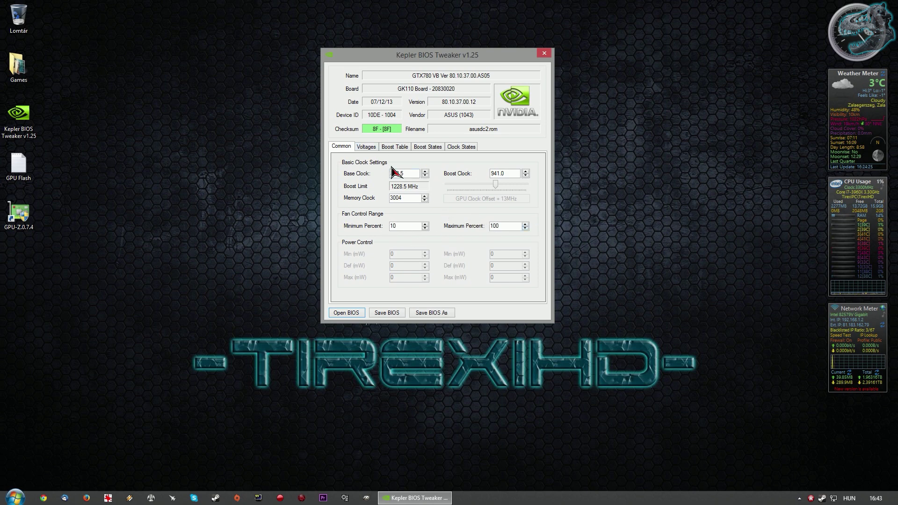
# Step: Examine the voltages, boost table, boost states and clock states of asusdc2.rom alongside its basic clock settings
pyautogui.click(366, 146)
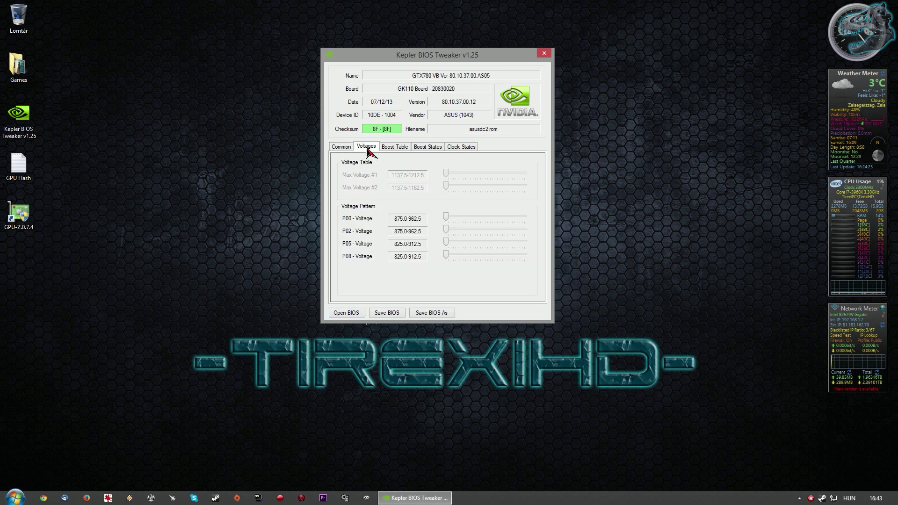
pyautogui.click(400, 150)
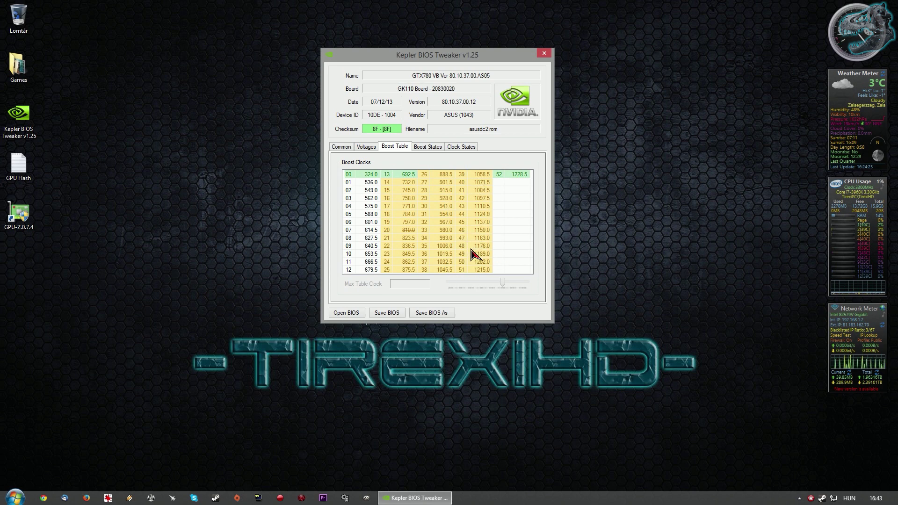
pyautogui.click(347, 146)
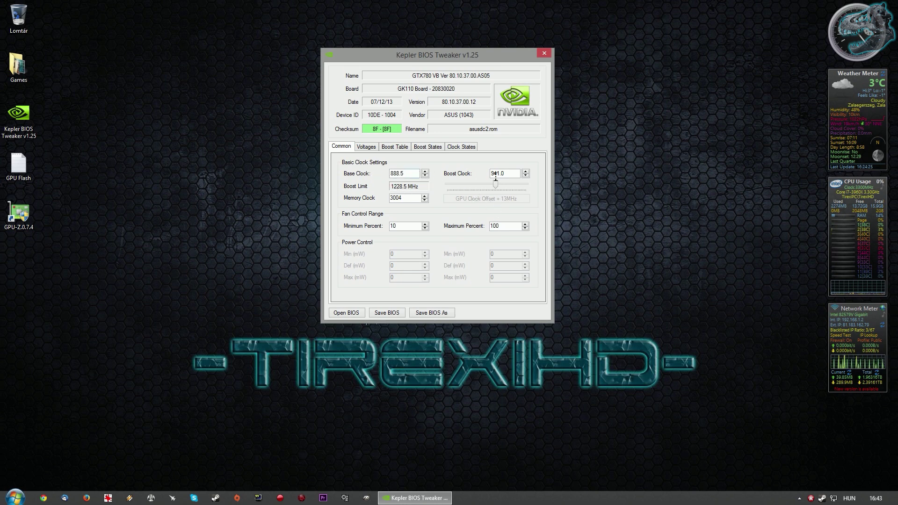
pyautogui.click(400, 147)
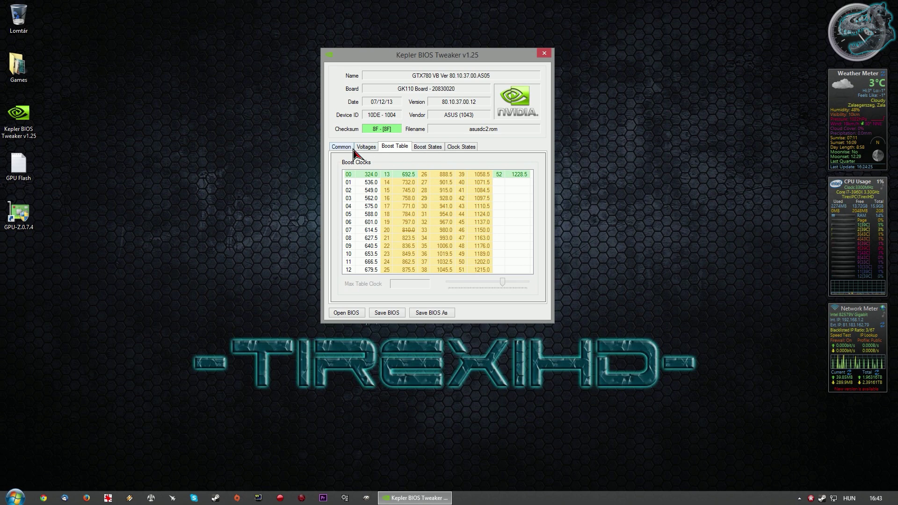
pyautogui.click(352, 148)
pyautogui.click(426, 147)
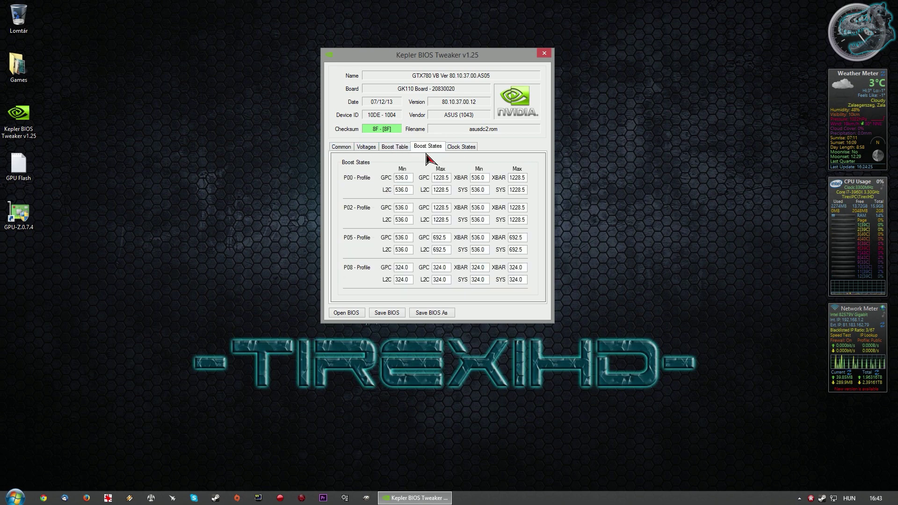
pyautogui.click(463, 147)
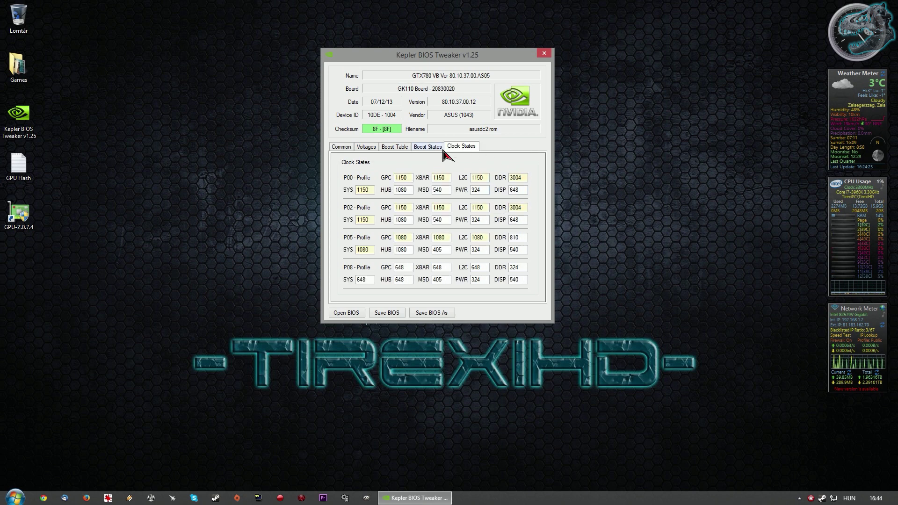
pyautogui.press('Left')
pyautogui.press('Left')
pyautogui.press('Left')
pyautogui.press('Left')
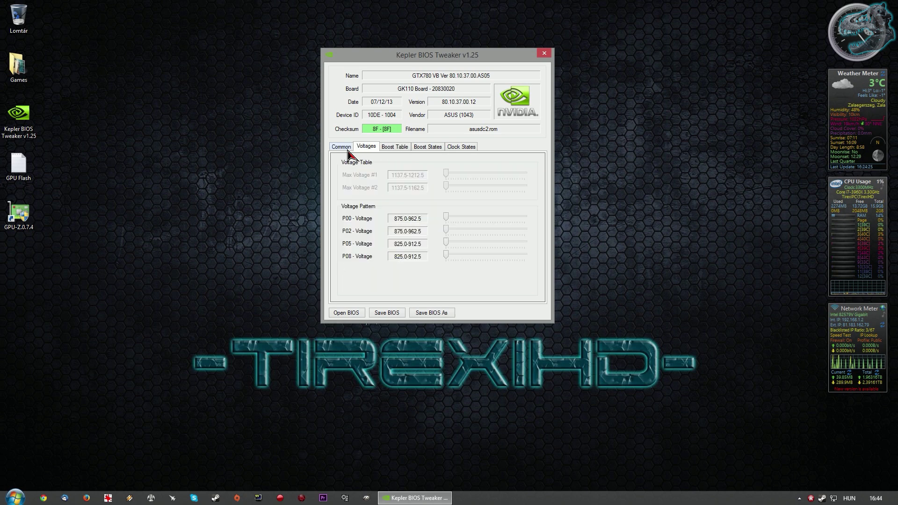
pyautogui.moveTo(457, 62); pyautogui.dragTo(462, 62)
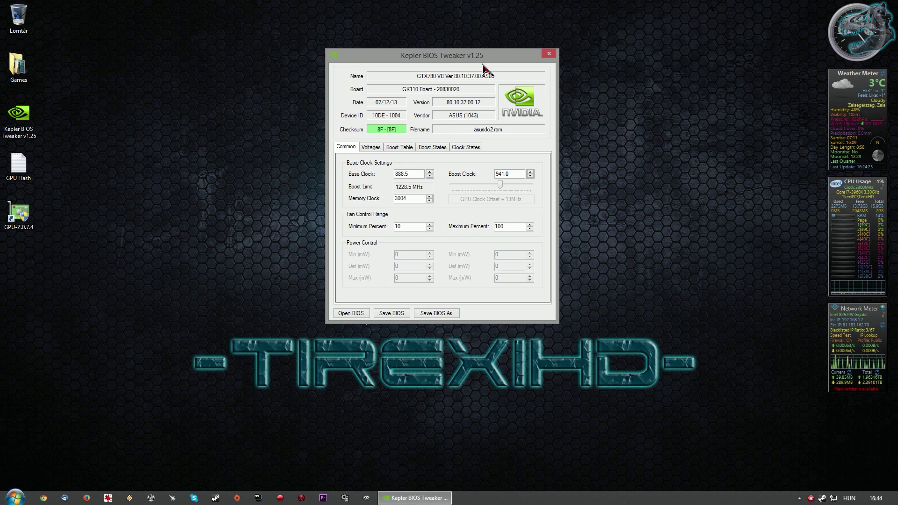
pyautogui.moveTo(476, 59); pyautogui.dragTo(468, 58)
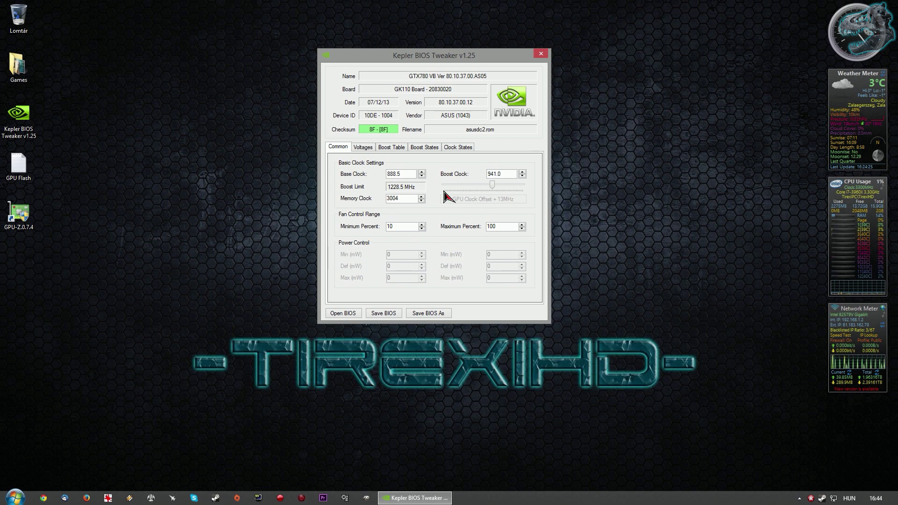
pyautogui.moveTo(501, 59); pyautogui.dragTo(512, 60)
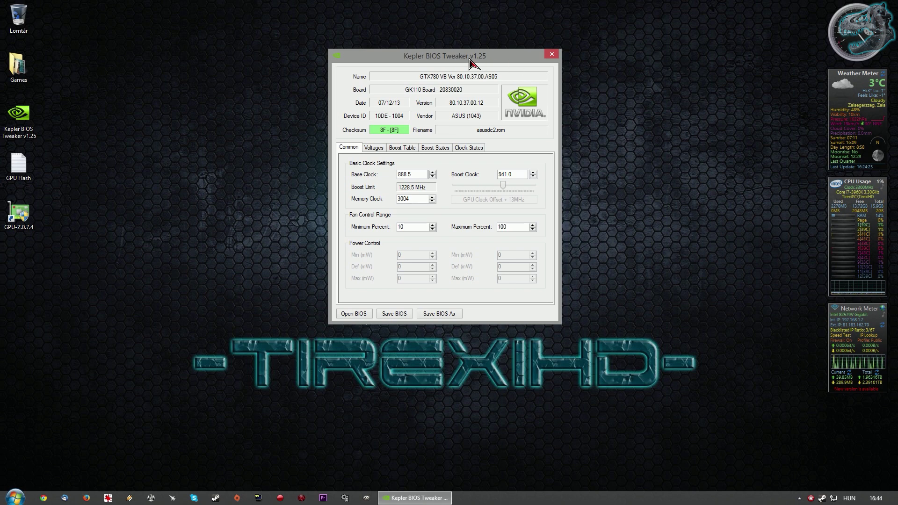
pyautogui.moveTo(469, 59); pyautogui.dragTo(472, 60)
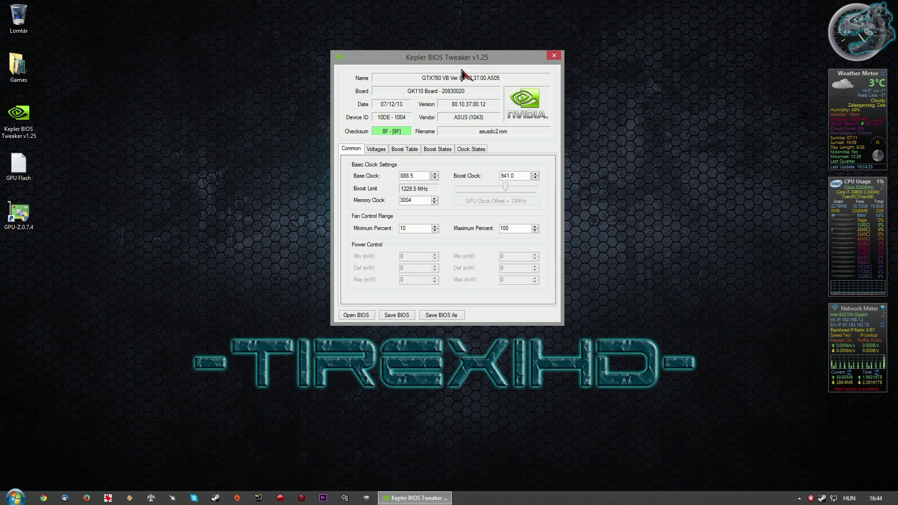
pyautogui.moveTo(466, 60); pyautogui.dragTo(474, 61)
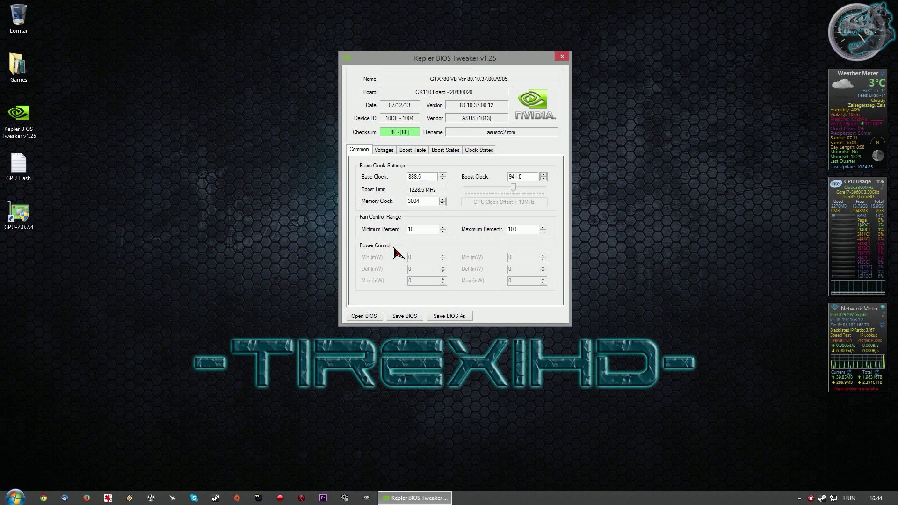
# Step: Open the BIOS file asus.rom from the root of drive C: in place of the loaded one
pyautogui.click(364, 317)
pyautogui.moveTo(782, 150); pyautogui.dragTo(782, 248)
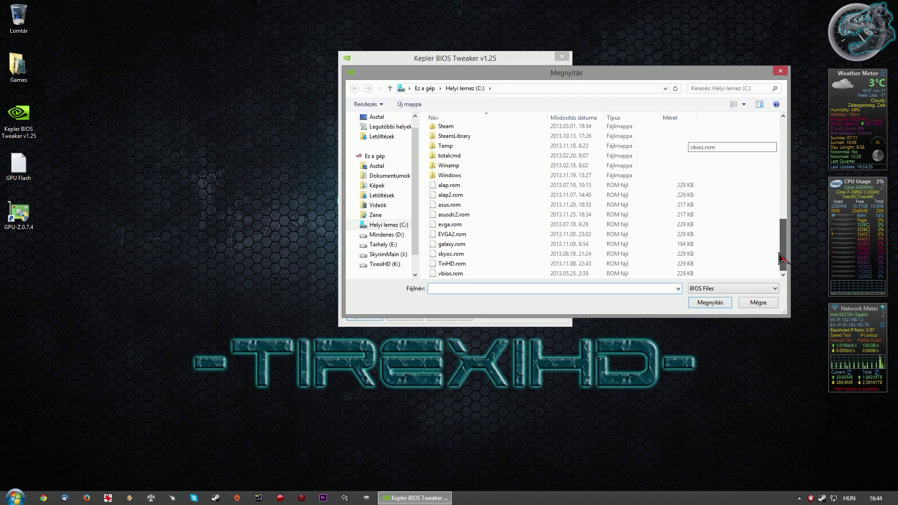
pyautogui.click(467, 185)
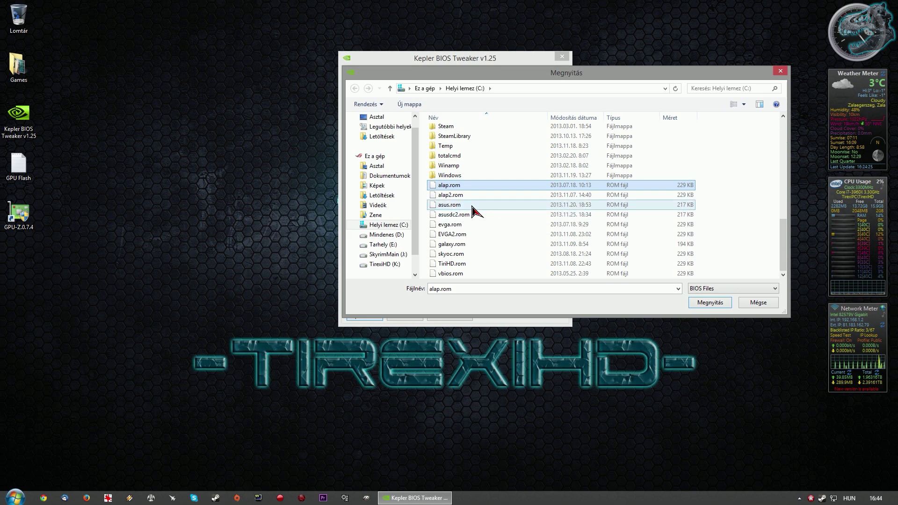
pyautogui.click(475, 206)
pyautogui.click(705, 305)
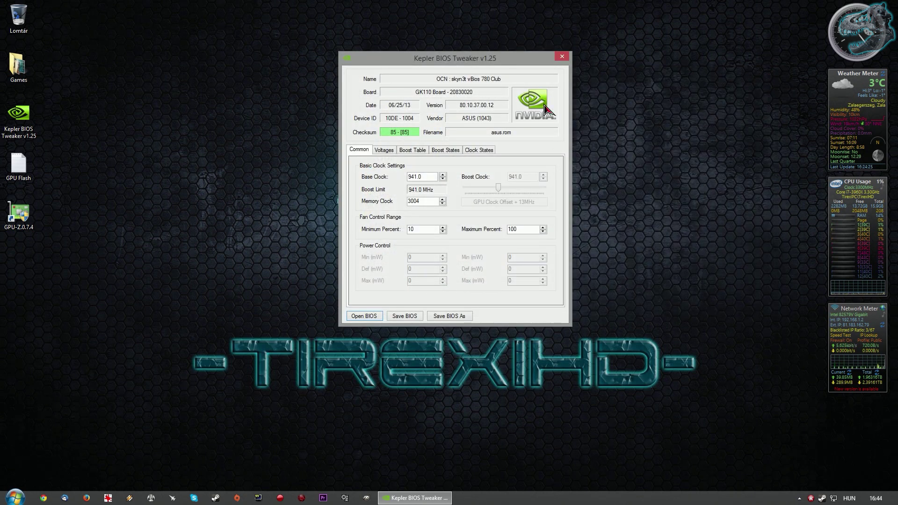
pyautogui.moveTo(497, 60); pyautogui.dragTo(489, 60)
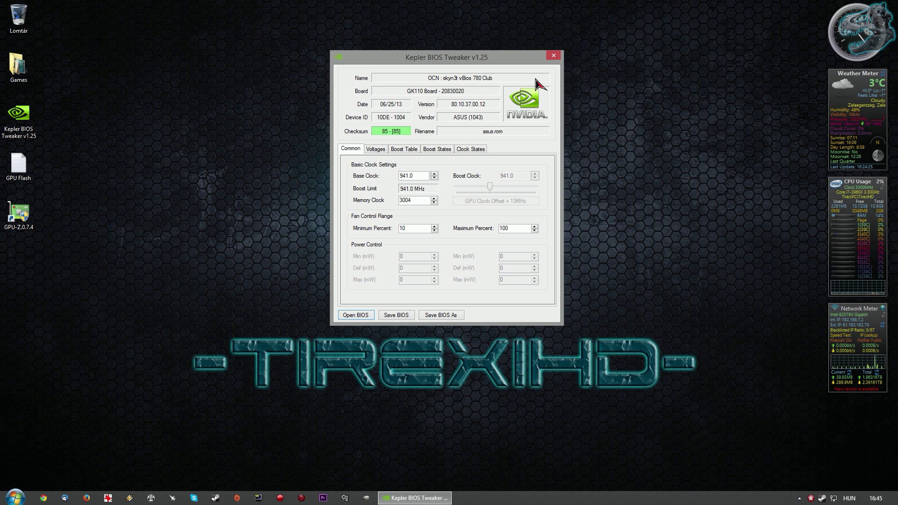
pyautogui.moveTo(505, 61); pyautogui.dragTo(509, 61)
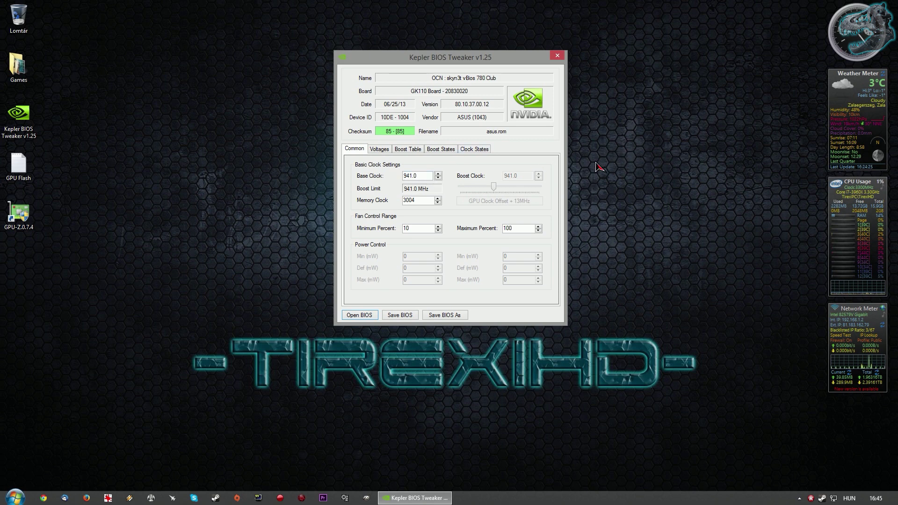
# Step: Examine the voltage patterns, boost table, boost states and clock states of asus.rom
pyautogui.click(380, 149)
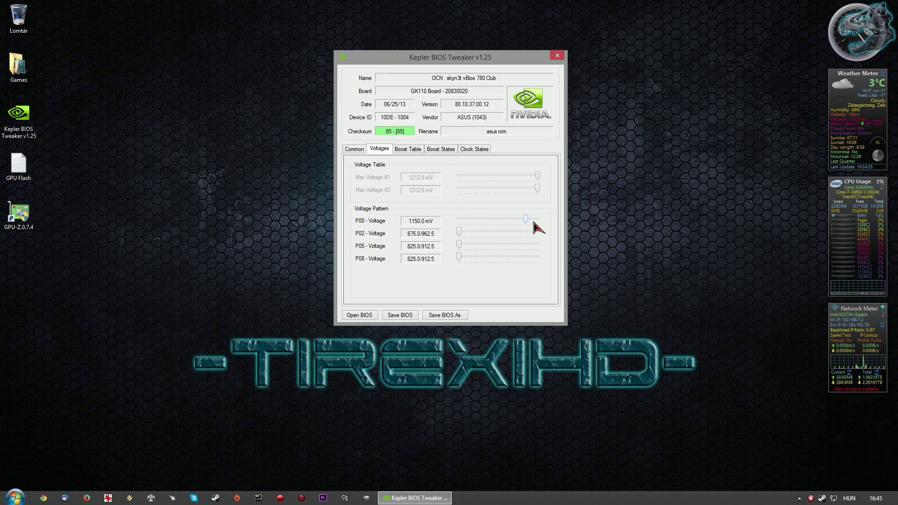
pyautogui.click(414, 150)
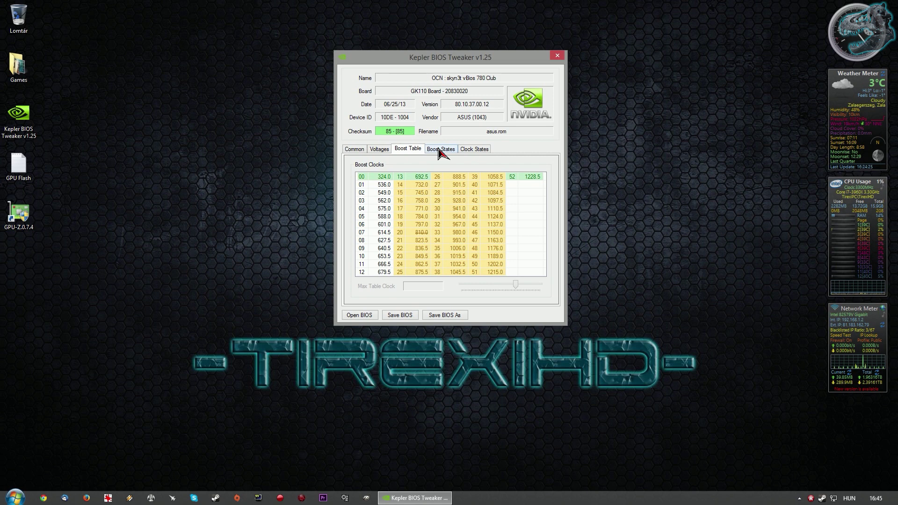
pyautogui.click(439, 150)
pyautogui.click(474, 150)
pyautogui.click(444, 150)
pyautogui.click(411, 149)
pyautogui.click(379, 150)
pyautogui.click(354, 149)
# Step: Review the voltage settings of asus.rom against its basic clock, fan and power settings
pyautogui.click(379, 149)
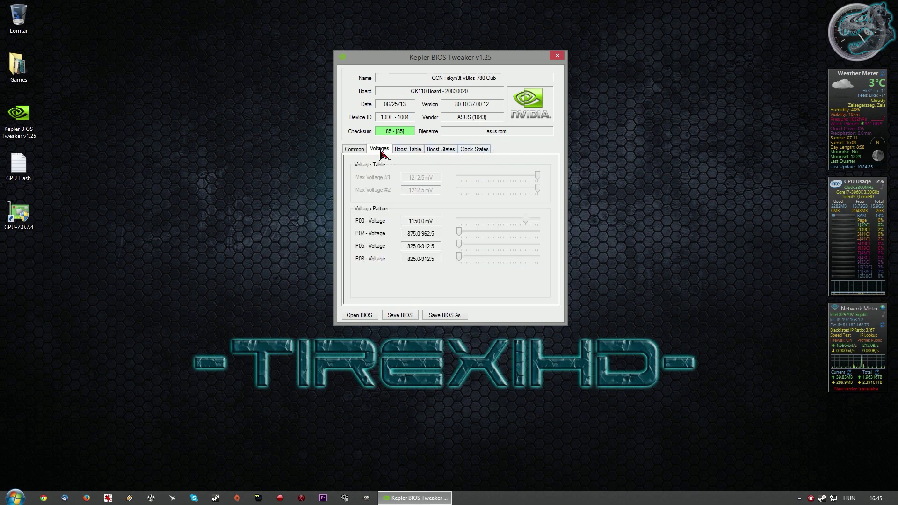
pyautogui.click(354, 148)
pyautogui.click(385, 149)
pyautogui.click(356, 149)
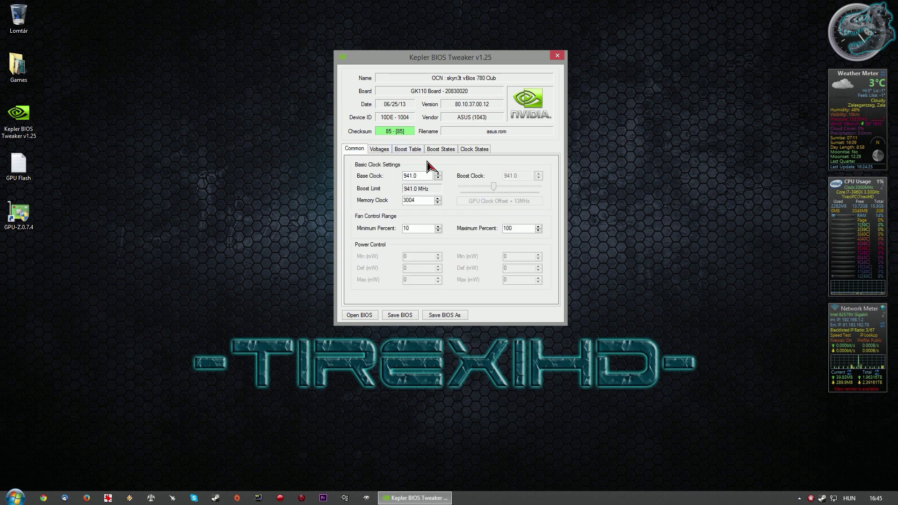
pyautogui.click(379, 150)
pyautogui.click(354, 148)
pyautogui.click(389, 150)
pyautogui.click(358, 151)
pyautogui.moveTo(502, 59); pyautogui.dragTo(491, 57)
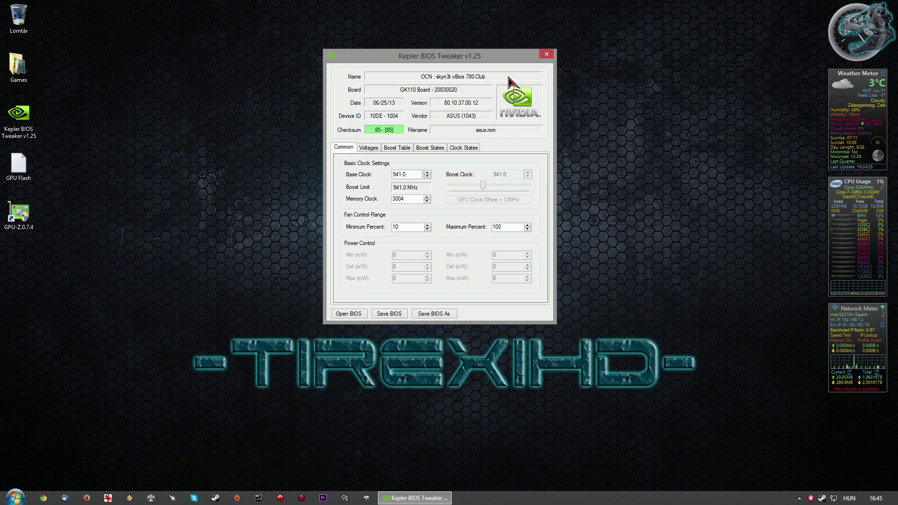
pyautogui.moveTo(463, 58); pyautogui.dragTo(454, 56)
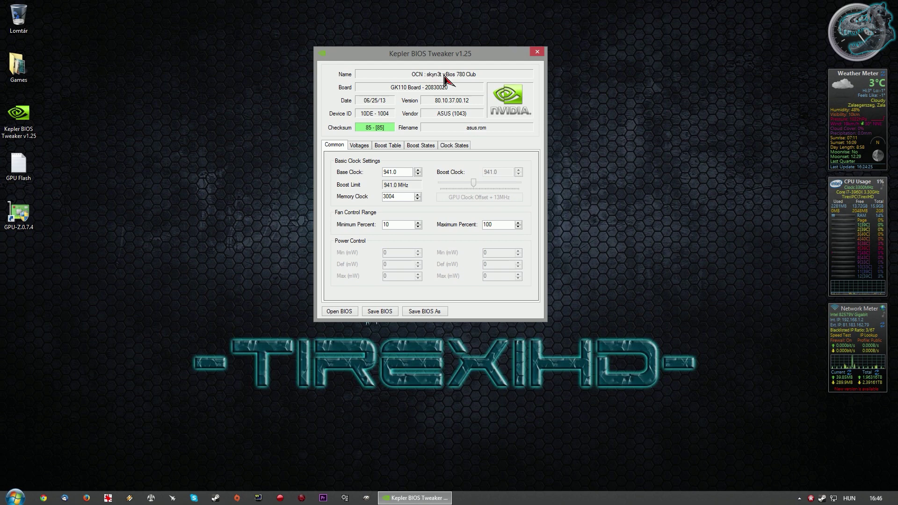
pyautogui.moveTo(472, 62); pyautogui.dragTo(463, 59)
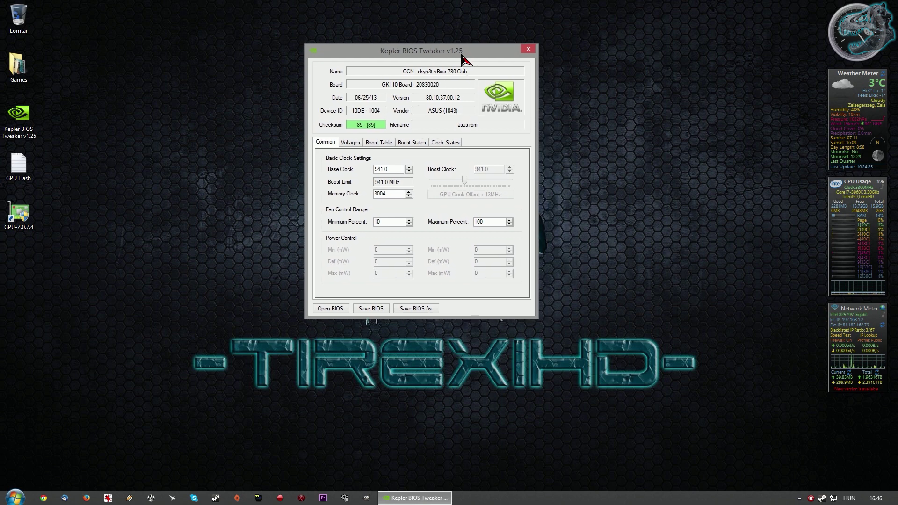
# Step: Review the basic clock settings of asus.rom once more and close Kepler BIOS Tweaker
pyautogui.moveTo(410, 54); pyautogui.dragTo(416, 54)
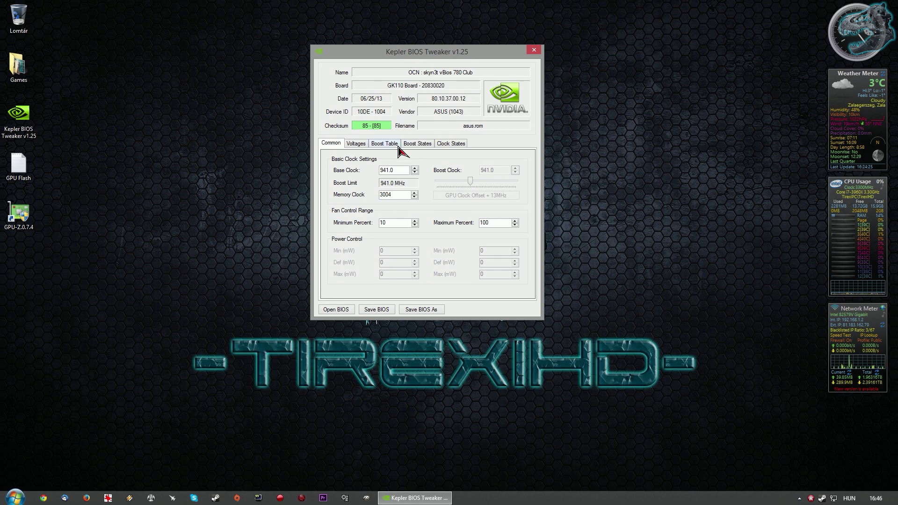
pyautogui.doubleClick(392, 171)
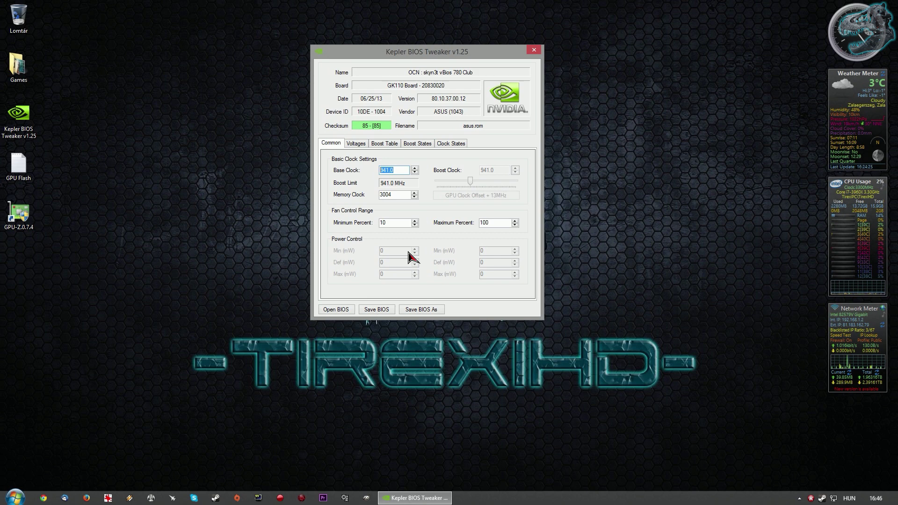
pyautogui.moveTo(461, 52); pyautogui.dragTo(465, 54)
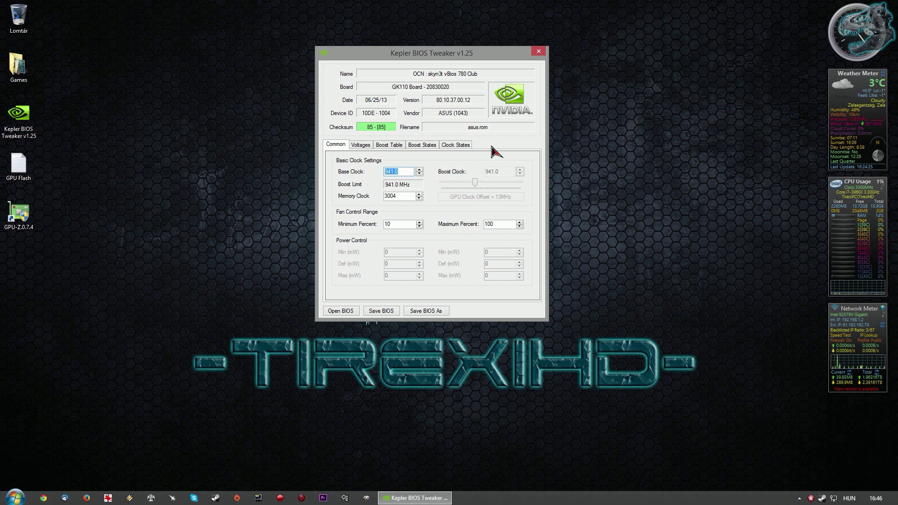
pyautogui.moveTo(442, 57); pyautogui.dragTo(485, 57)
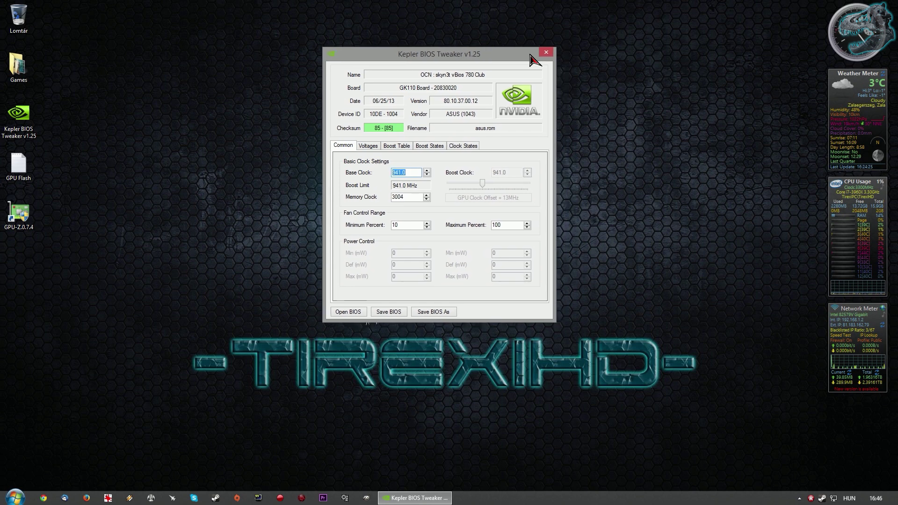
pyautogui.moveTo(538, 59); pyautogui.dragTo(529, 55)
pyautogui.click(545, 53)
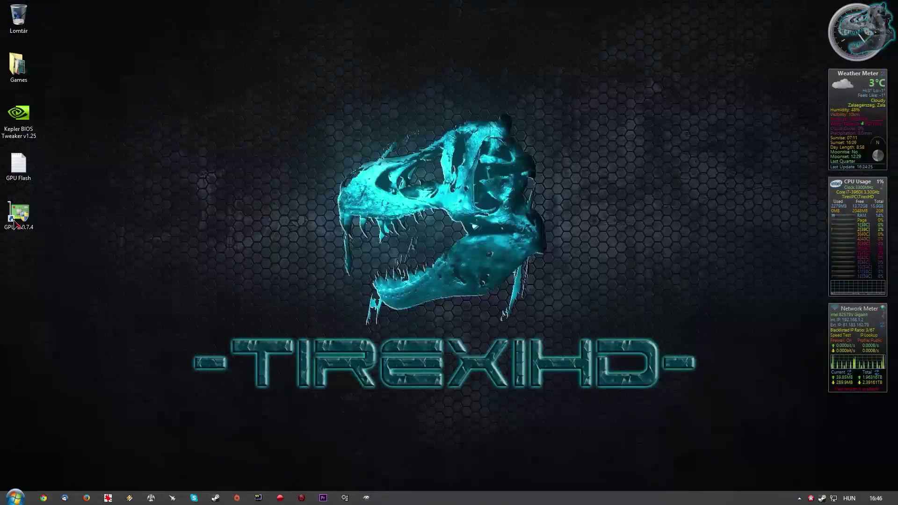
# Step: Open GPU-Z, compare the clock and boost details of both GeForce GTX 780 cards, and close it
pyautogui.doubleClick(19, 215)
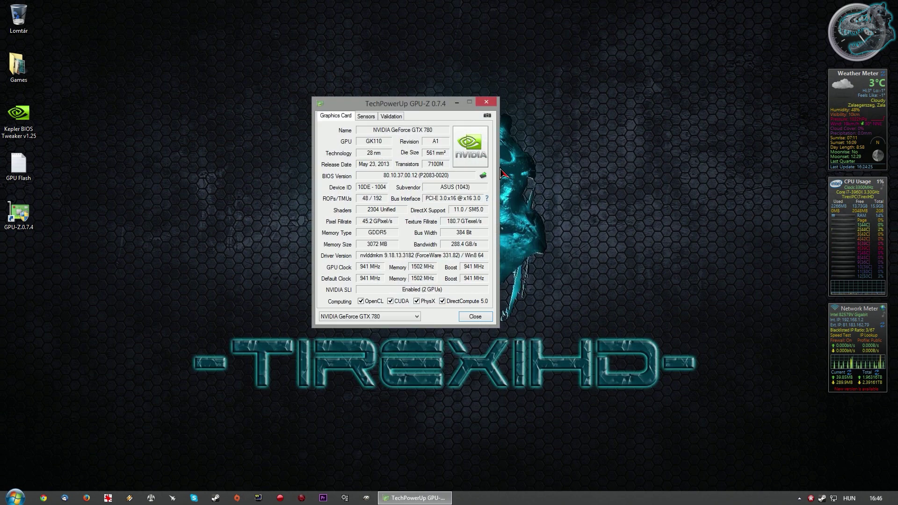
pyautogui.click(419, 320)
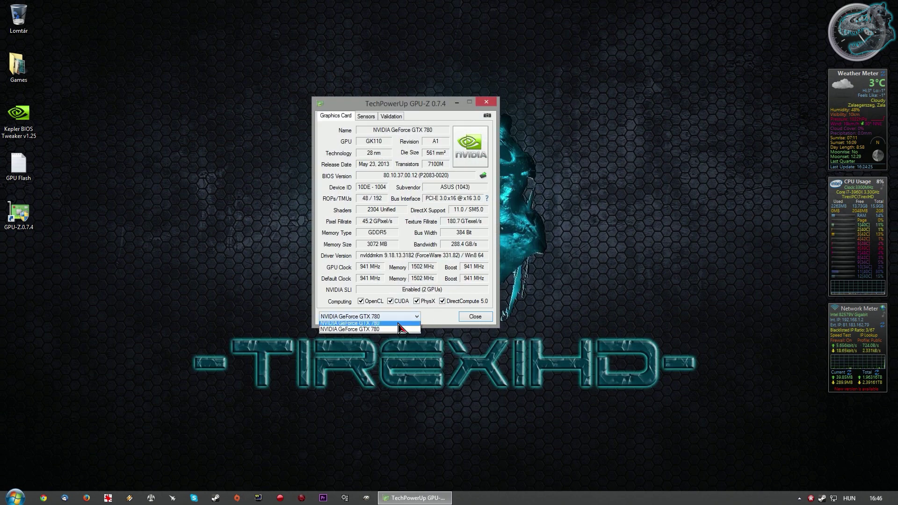
pyautogui.click(369, 333)
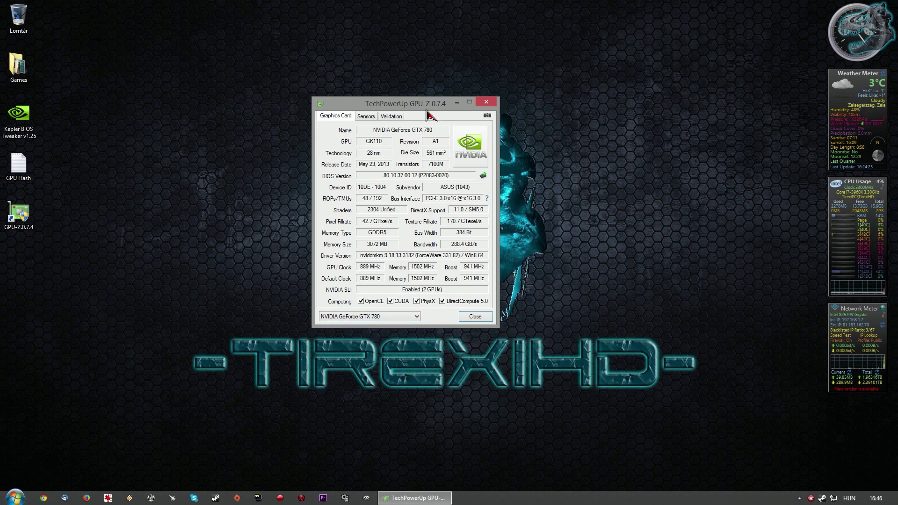
pyautogui.moveTo(426, 109); pyautogui.dragTo(435, 107)
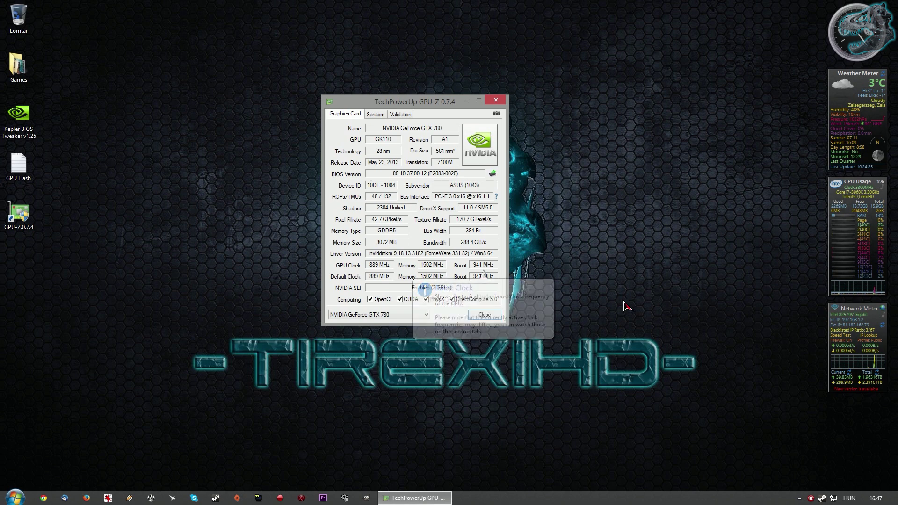
pyautogui.click(407, 316)
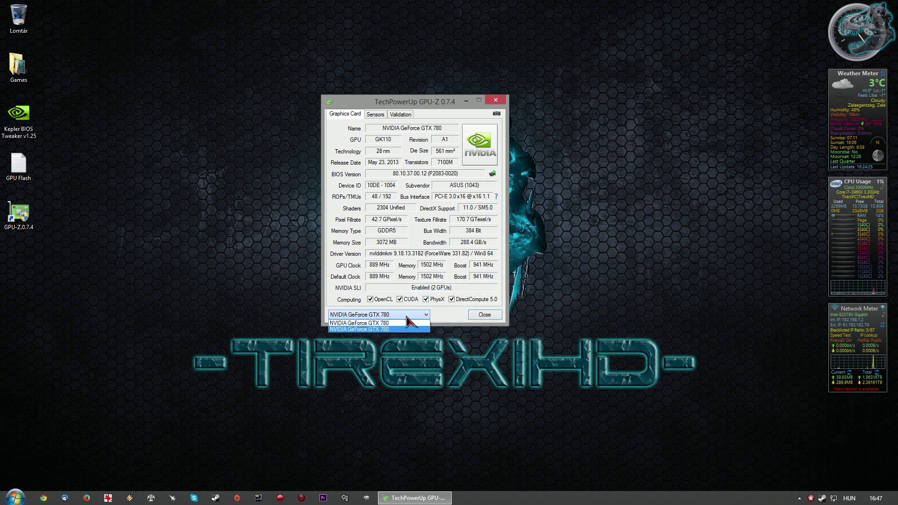
pyautogui.click(396, 330)
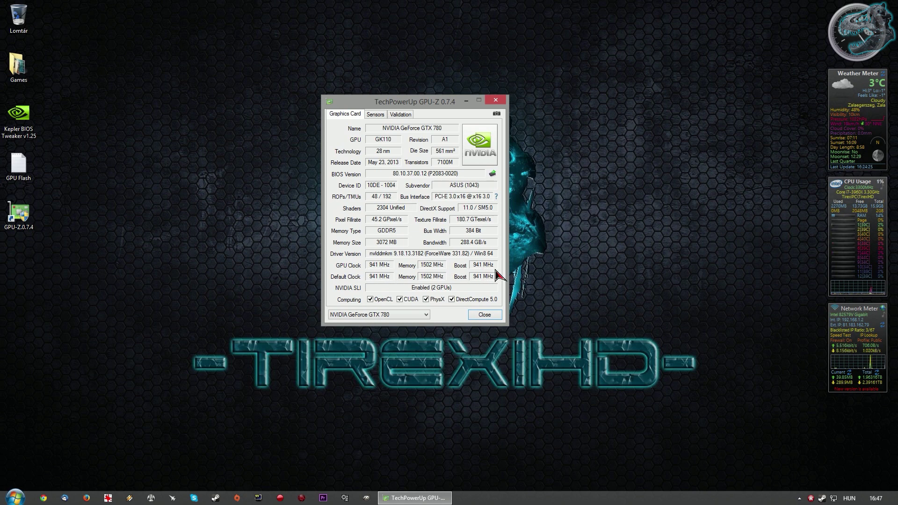
pyautogui.moveTo(496, 270)
pyautogui.click(496, 317)
# Step: Open MSI Afterburner and examine its core voltage, power limit, clock and fan controls beside the hardware monitor
pyautogui.click(799, 498)
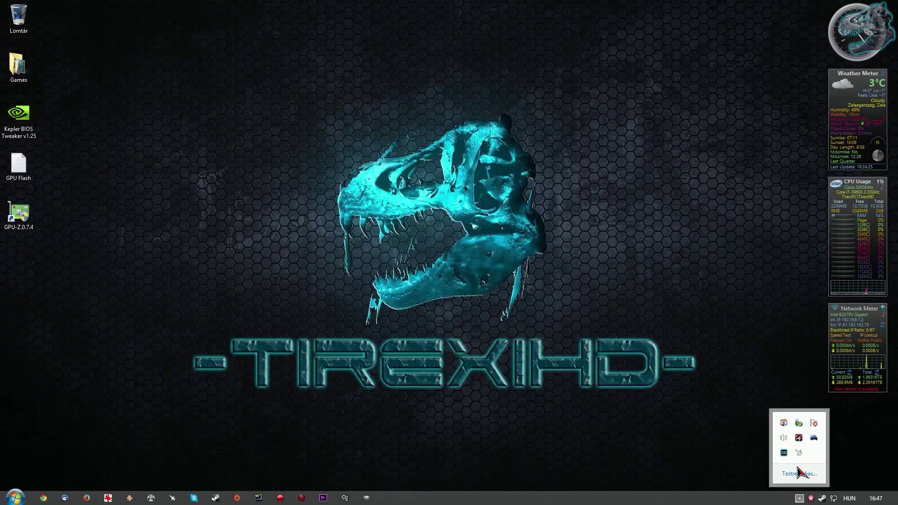
pyautogui.click(783, 450)
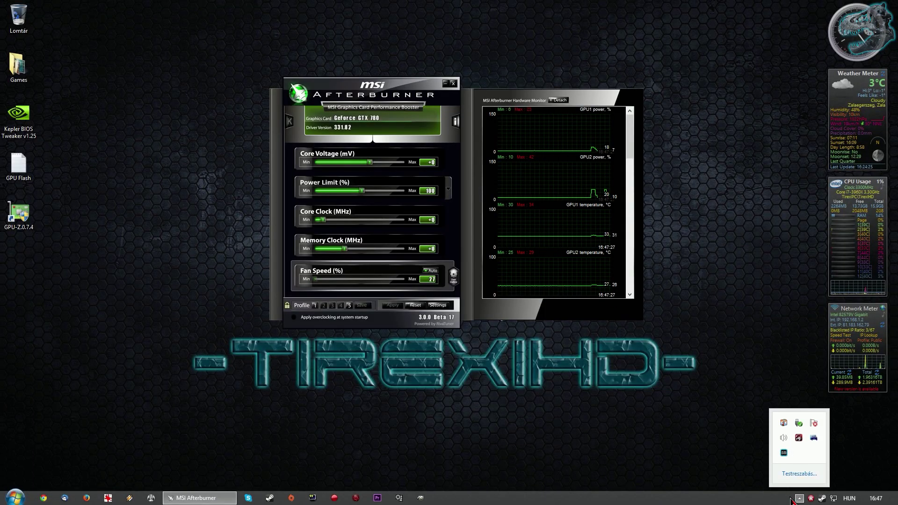
pyautogui.click(618, 228)
pyautogui.moveTo(427, 85); pyautogui.dragTo(407, 83)
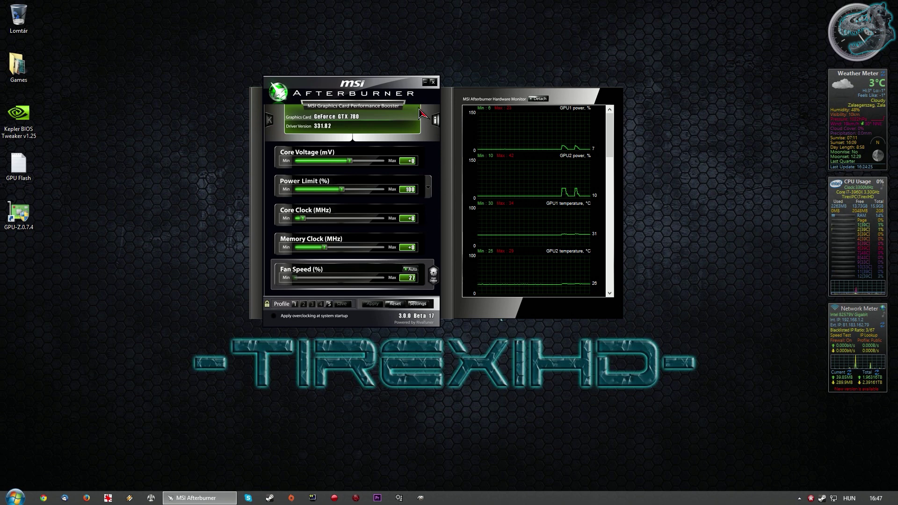
pyautogui.moveTo(408, 91); pyautogui.dragTo(400, 86)
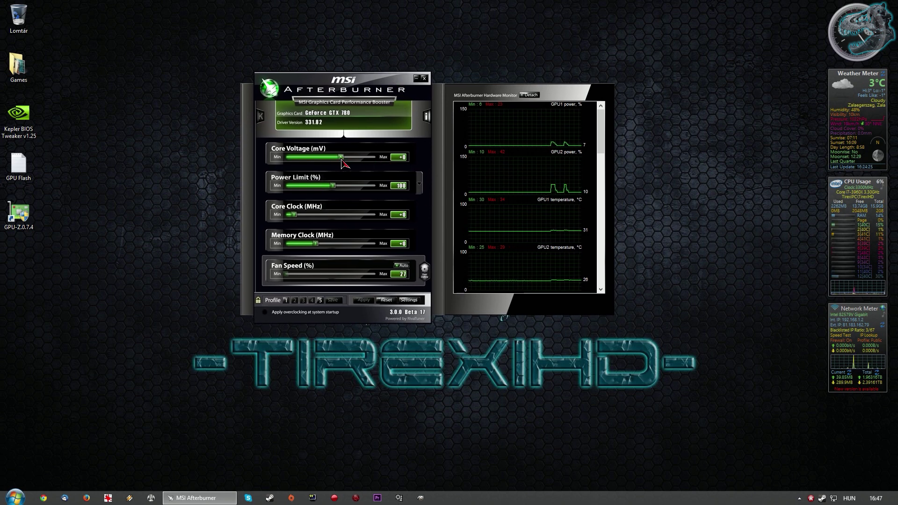
pyautogui.moveTo(342, 160)
pyautogui.mouseDown()
pyautogui.moveTo(403, 164)
pyautogui.moveTo(340, 167)
pyautogui.mouseUp()
pyautogui.click(386, 300)
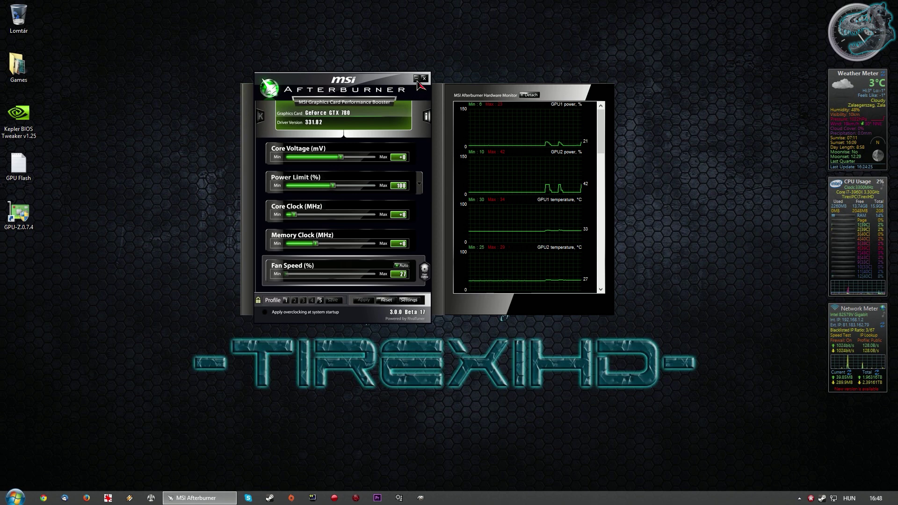
pyautogui.moveTo(417, 82); pyautogui.dragTo(400, 82)
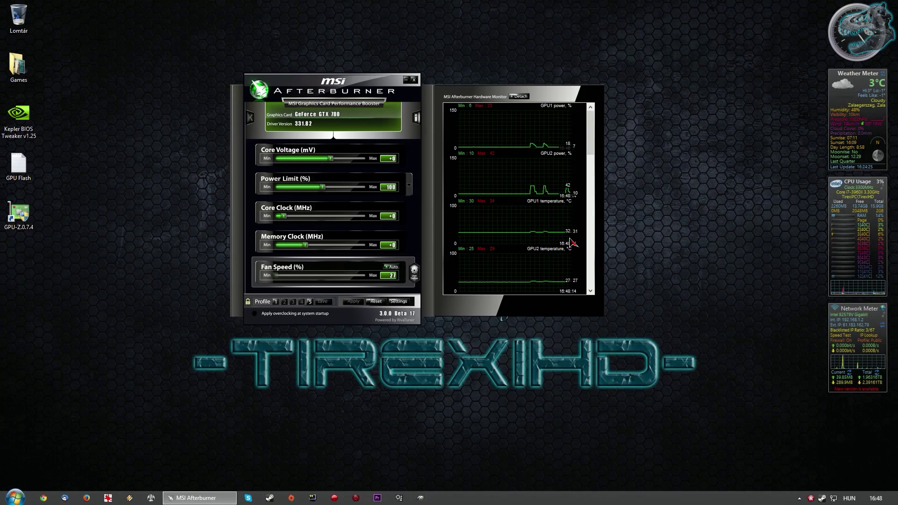
# Step: Clear the history of the hardware monitor graphs and minimize MSI Afterburner
pyautogui.rightClick(494, 136)
pyautogui.click(526, 151)
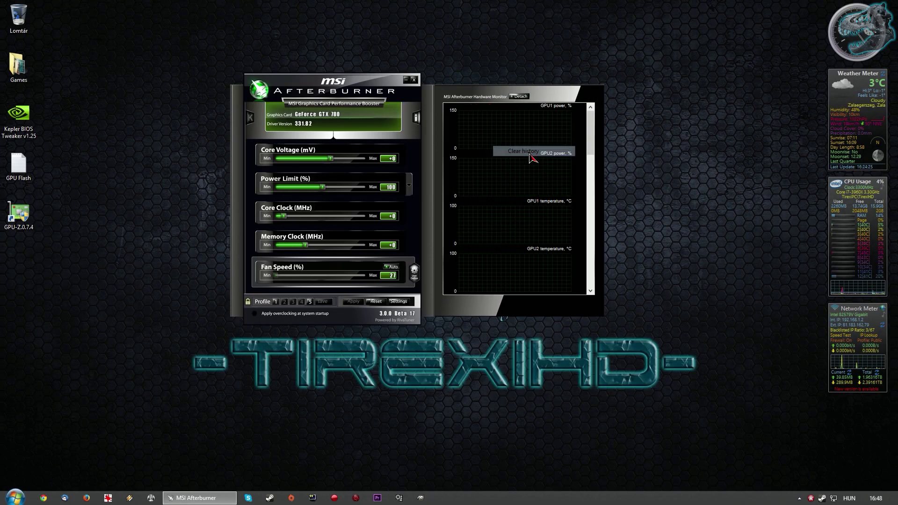
pyautogui.click(407, 80)
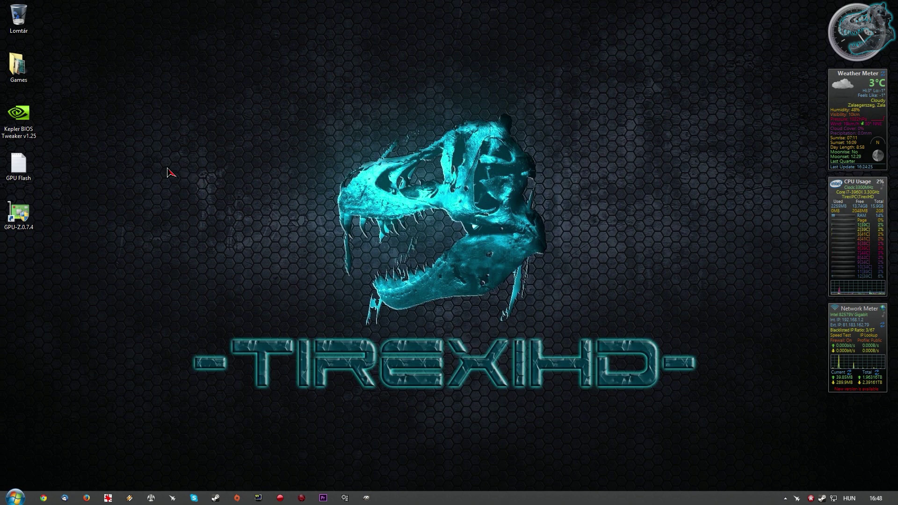
# Step: Open the GPU Flash text file from the desktop and review its first command, nvflash --protectoff
pyautogui.doubleClick(19, 163)
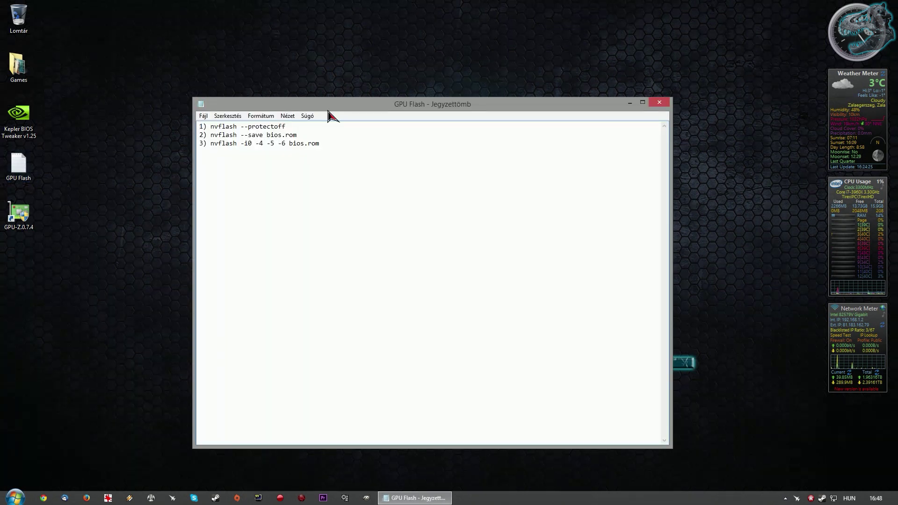
pyautogui.moveTo(331, 111); pyautogui.dragTo(402, 103)
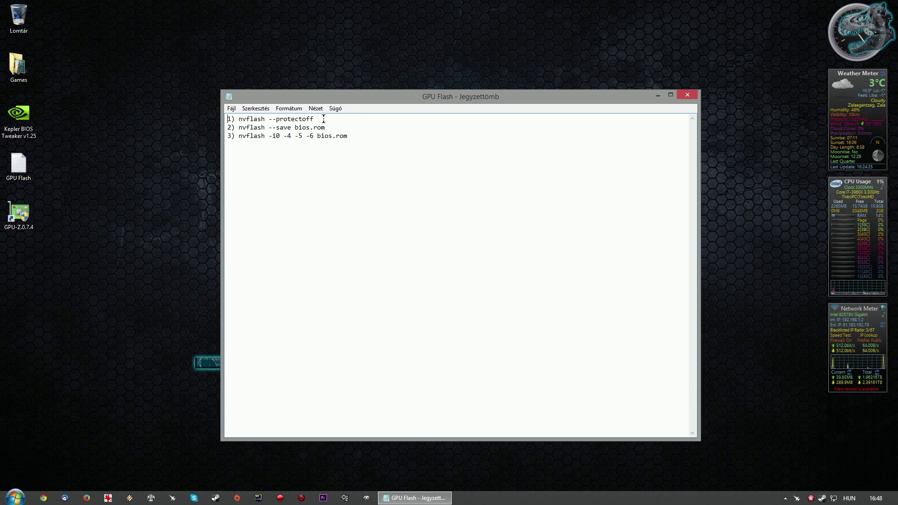
pyautogui.moveTo(321, 119); pyautogui.dragTo(247, 94)
pyautogui.click(311, 70)
pyautogui.click(334, 117)
pyautogui.click(433, 55)
pyautogui.click(352, 116)
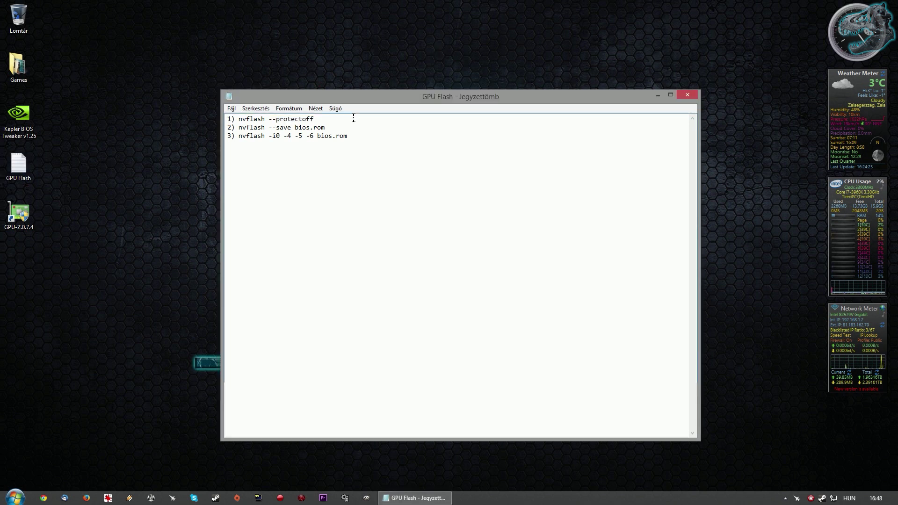
pyautogui.moveTo(326, 119); pyautogui.dragTo(206, 120)
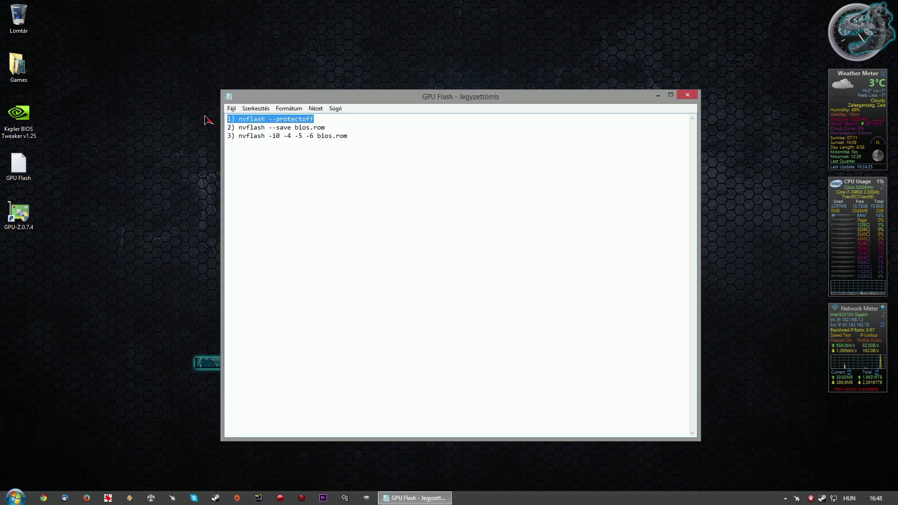
pyautogui.click(314, 133)
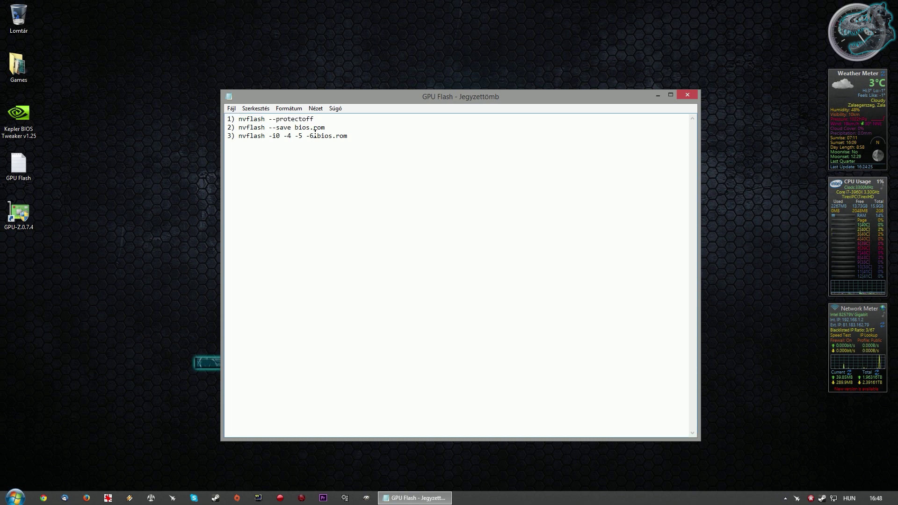
# Step: Review the backup command nvflash --save bios.rom and the flashing command nvflash -i0 -4 -5 -6 bios.rom in the note
pyautogui.moveTo(341, 128); pyautogui.dragTo(227, 124)
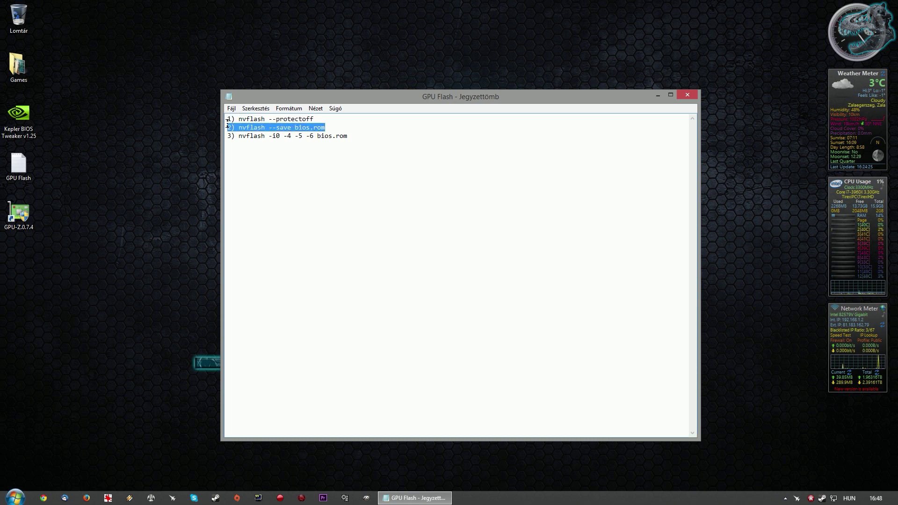
pyautogui.click(336, 124)
pyautogui.moveTo(350, 99); pyautogui.dragTo(359, 98)
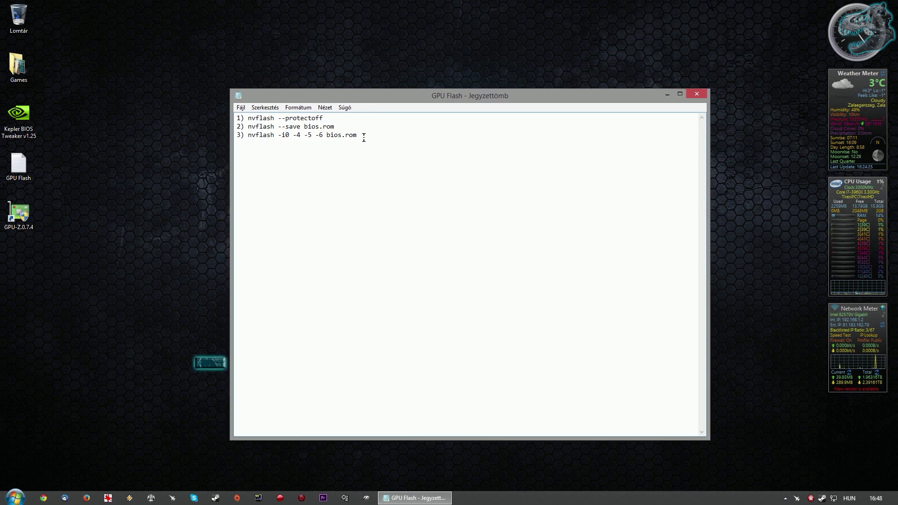
pyautogui.moveTo(364, 137); pyautogui.dragTo(243, 134)
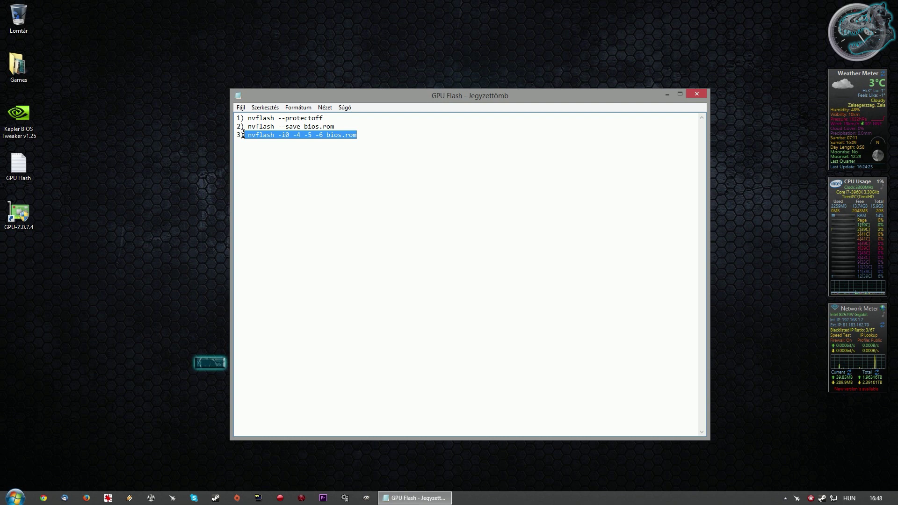
pyautogui.click(331, 135)
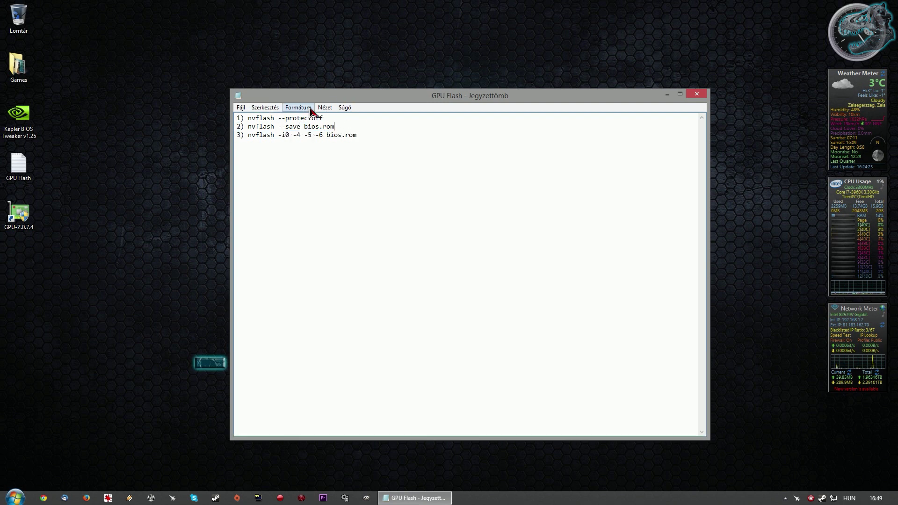
pyautogui.moveTo(321, 97); pyautogui.dragTo(332, 89)
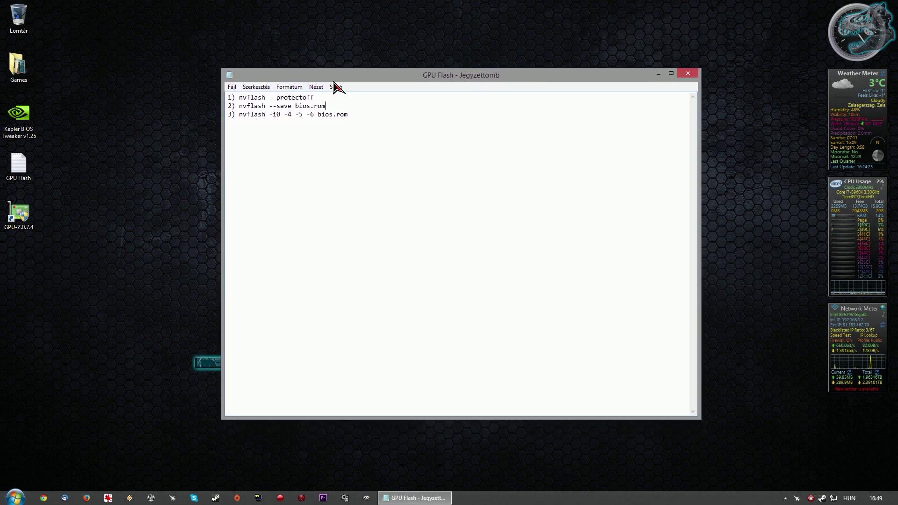
pyautogui.moveTo(566, 88); pyautogui.dragTo(555, 80)
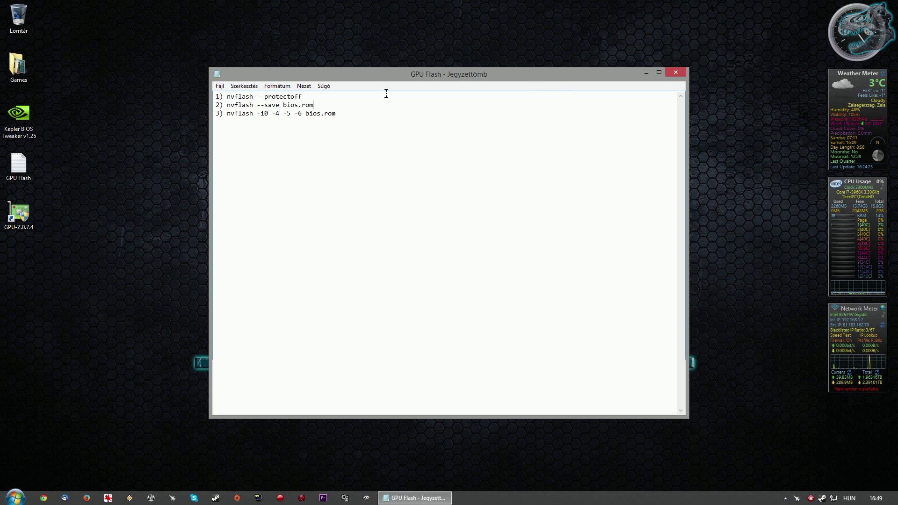
# Step: Search for cmd, run the Command Prompt as administrator and move its window over the GPU Flash note
pyautogui.click(15, 497)
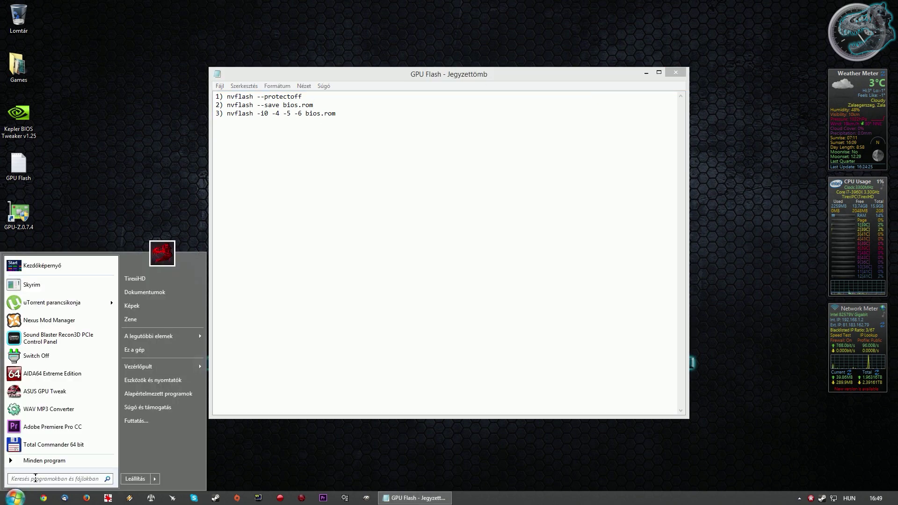
pyautogui.write('cmd')
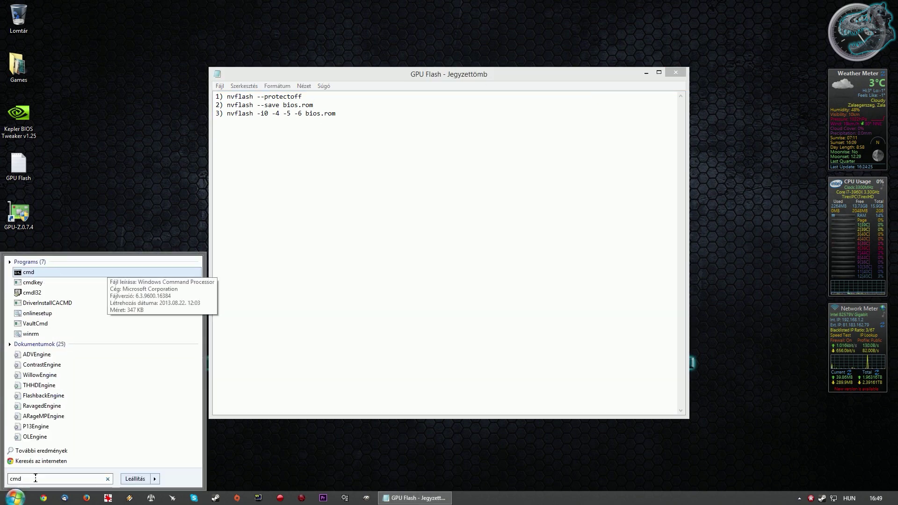
pyautogui.rightClick(49, 275)
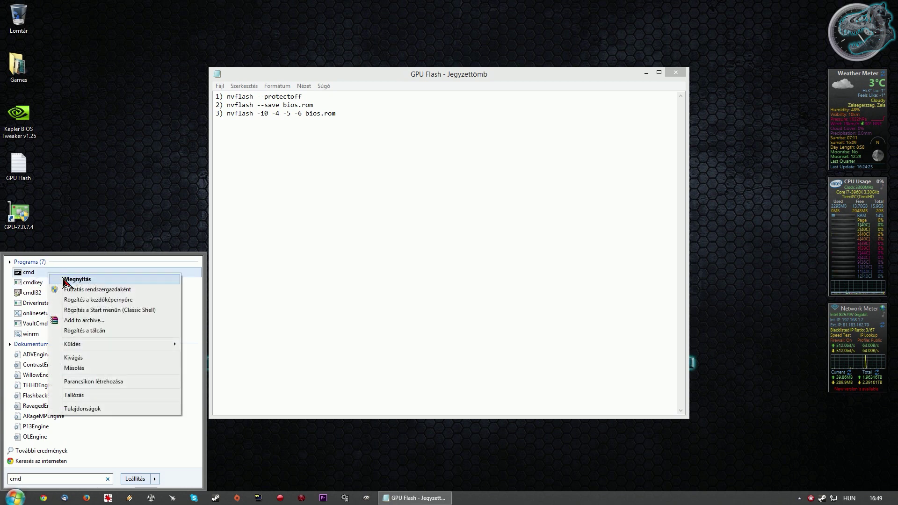
pyautogui.click(114, 291)
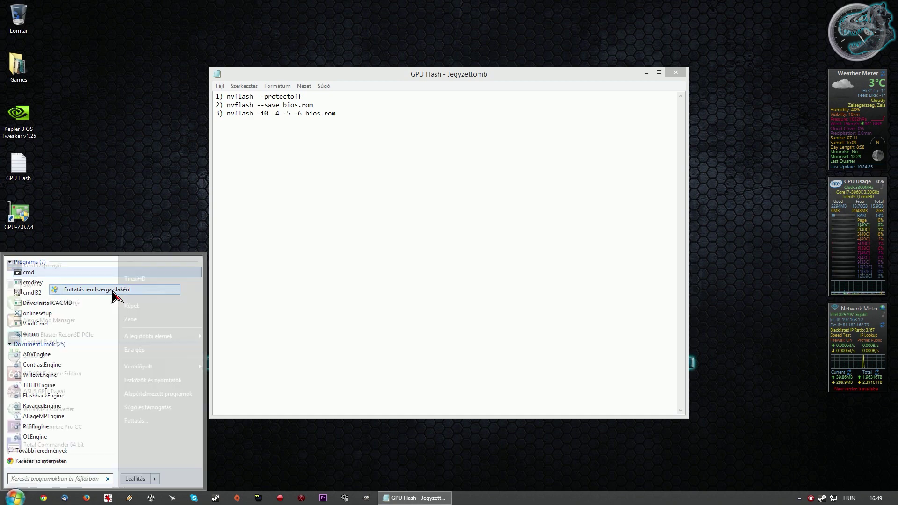
pyautogui.moveTo(378, 117); pyautogui.dragTo(450, 118)
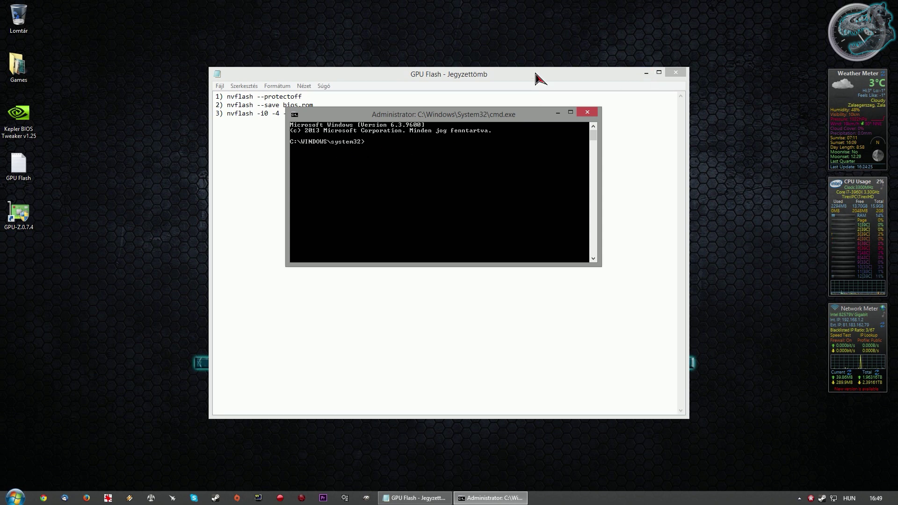
# Step: Arrange the GPU Flash note and Command Prompt windows to expose all three commands, and change to the C: root with cd\
pyautogui.moveTo(535, 77); pyautogui.dragTo(522, 59)
pyautogui.click(474, 498)
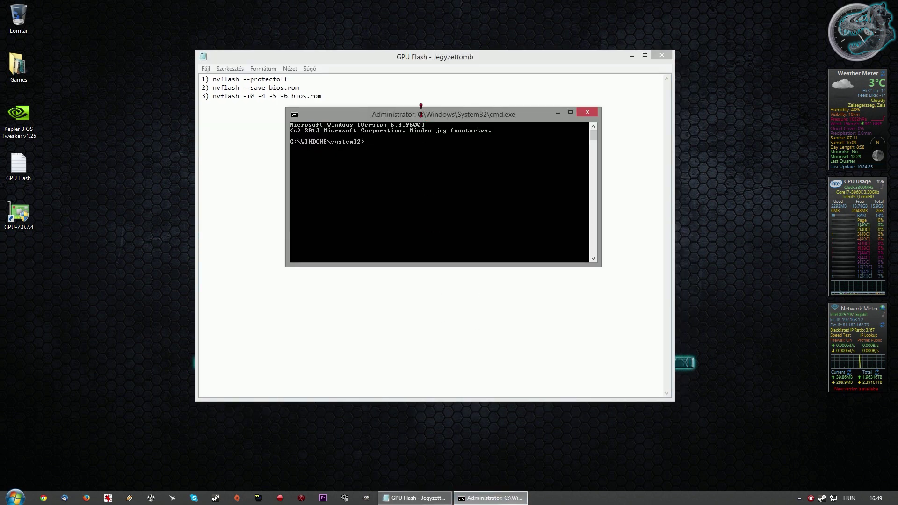
pyautogui.moveTo(423, 116); pyautogui.dragTo(420, 124)
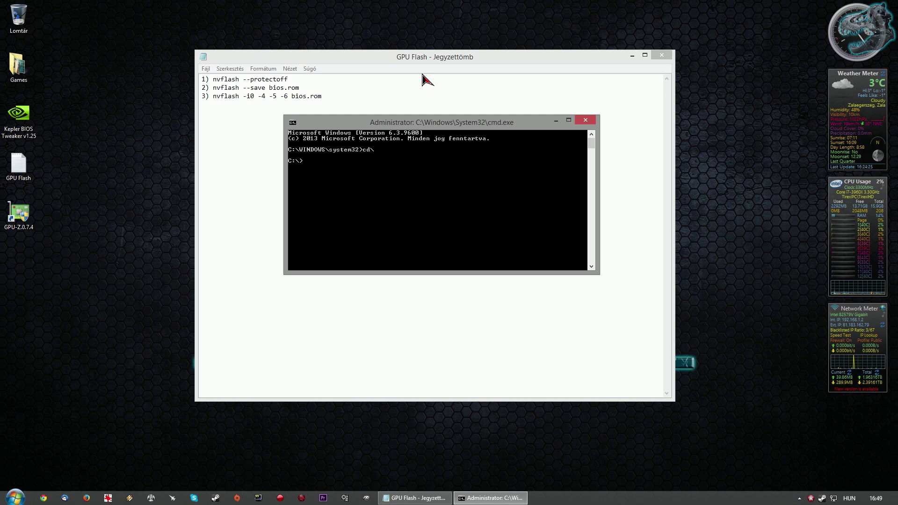
# Step: Copy nvflash --protectoff from the note into the Command Prompt and run it for display adapter 1
pyautogui.click(289, 80)
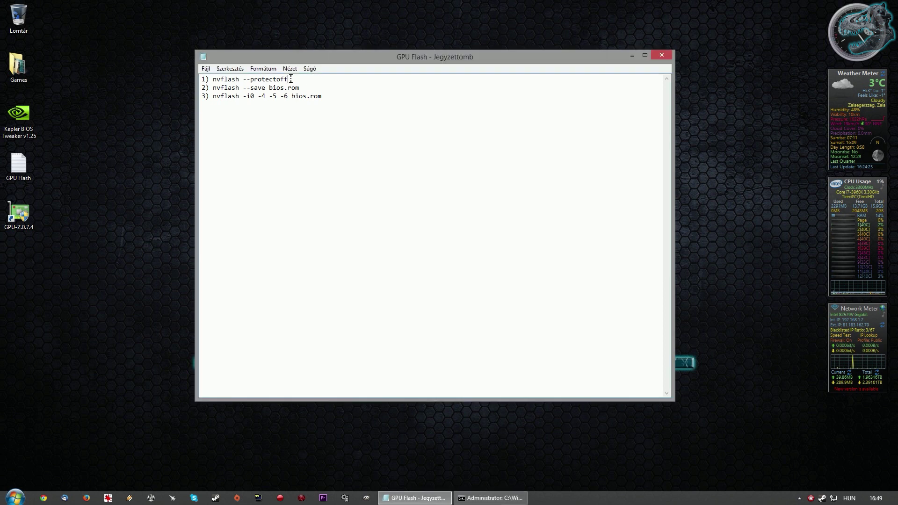
pyautogui.moveTo(289, 80); pyautogui.dragTo(213, 79)
pyautogui.rightClick(222, 78)
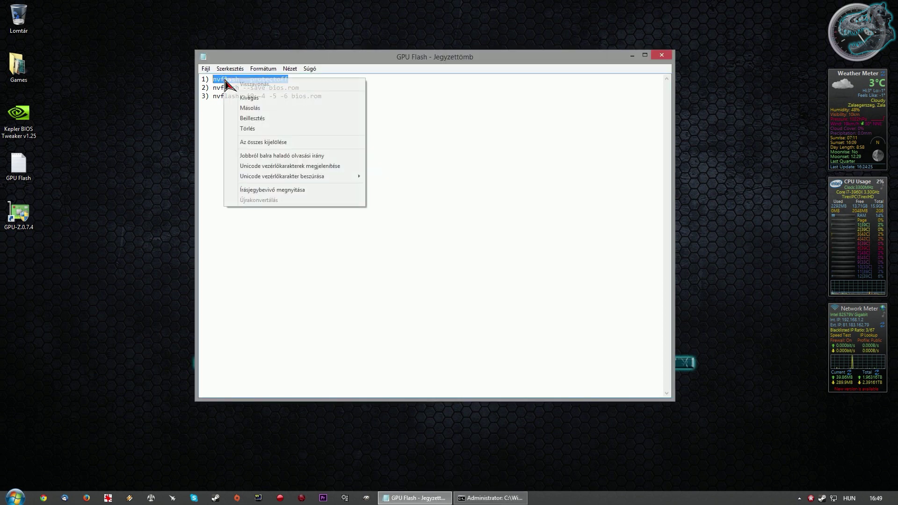
pyautogui.click(271, 109)
pyautogui.click(490, 498)
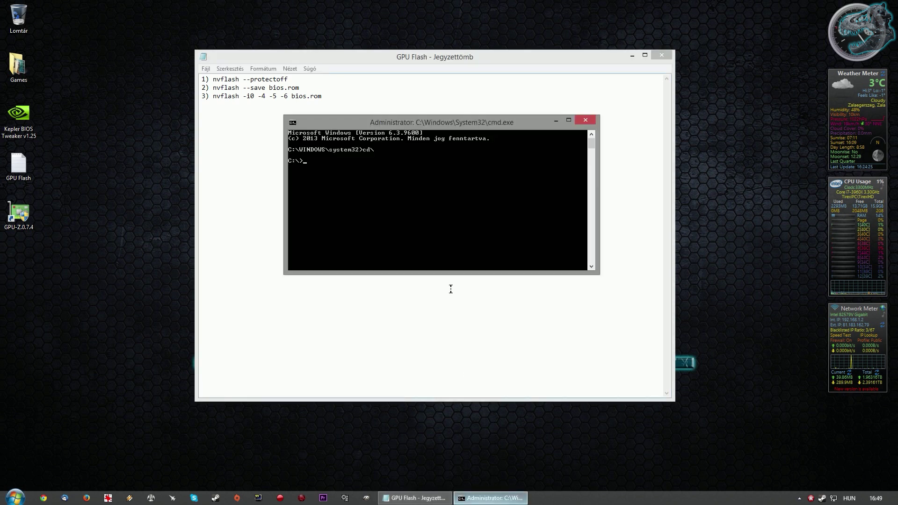
pyautogui.rightClick(422, 201)
pyautogui.click(450, 225)
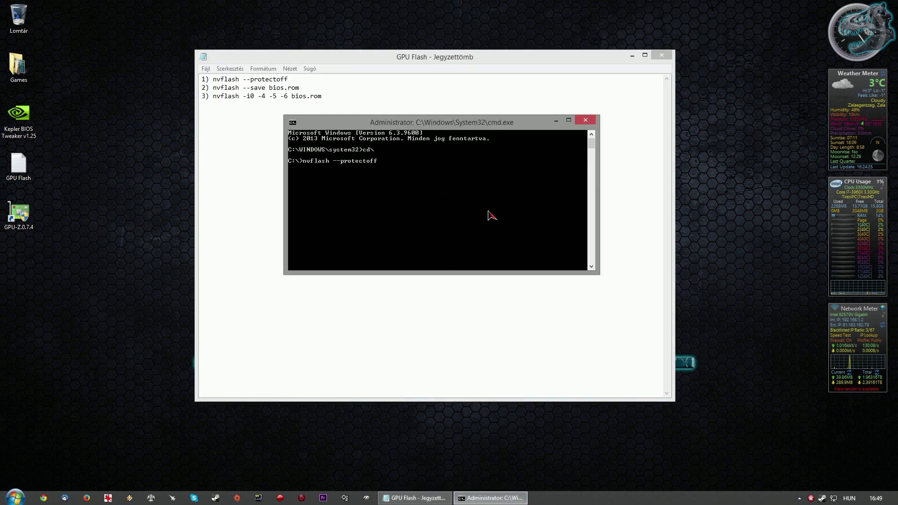
pyautogui.press('Return')
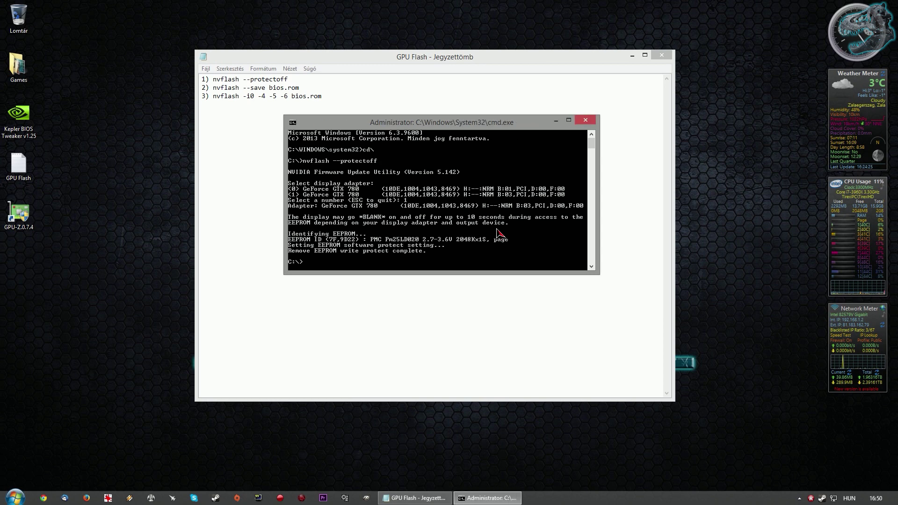
# Step: Copy the nvflash --save bios.rom command from the note and paste it at the Command Prompt
pyautogui.moveTo(465, 122); pyautogui.dragTo(457, 106)
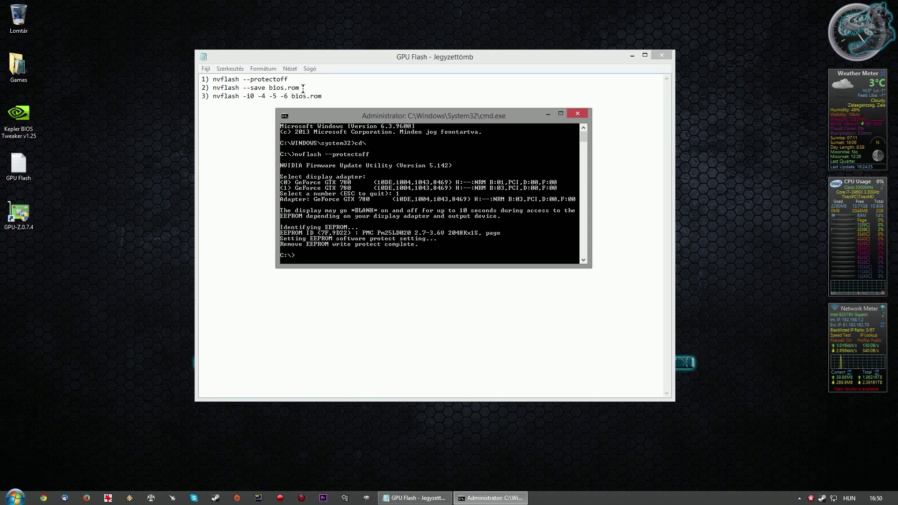
pyautogui.moveTo(300, 87); pyautogui.dragTo(211, 88)
pyautogui.rightClick(217, 87)
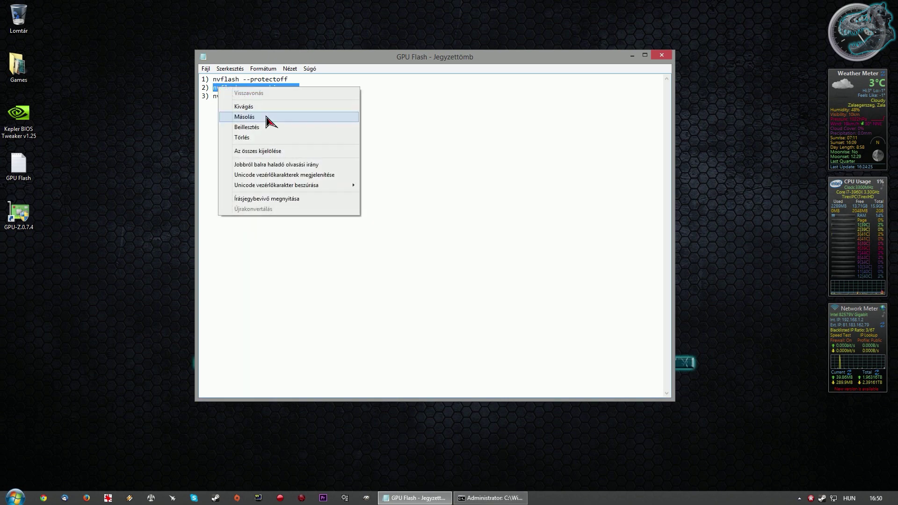
pyautogui.click(270, 117)
pyautogui.click(485, 498)
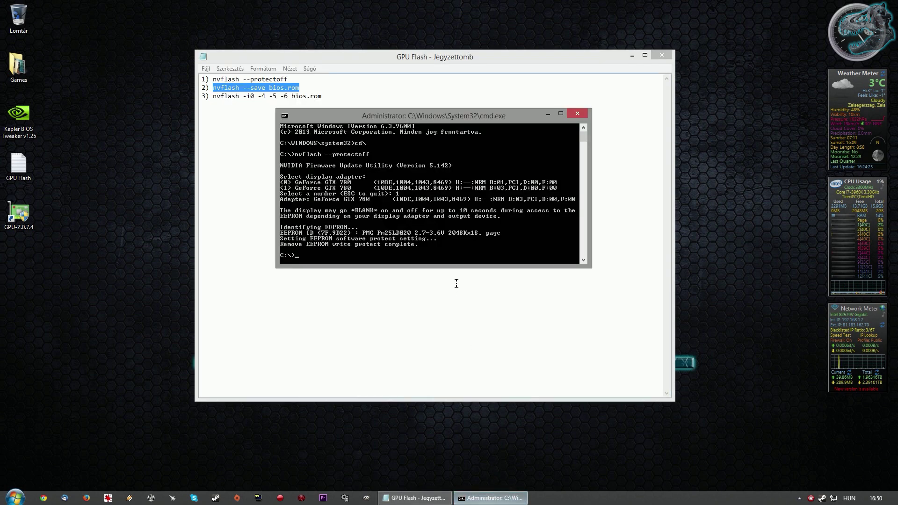
pyautogui.rightClick(427, 258)
pyautogui.click(454, 284)
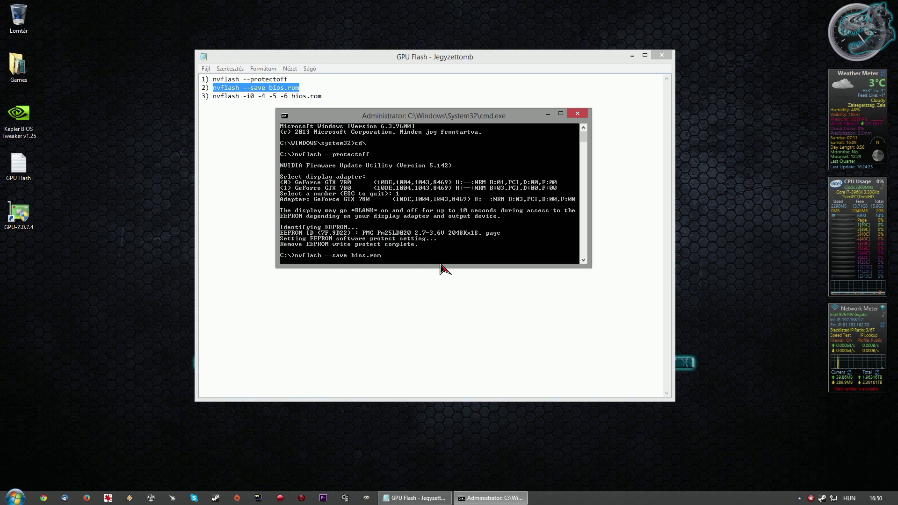
# Step: Change the backup file name in the save command to backup1 and run it to save the card's BIOS
pyautogui.press('BackSpace')
pyautogui.press('BackSpace')
pyautogui.press('BackSpace')
pyautogui.write('backup1')
pyautogui.press('Return')
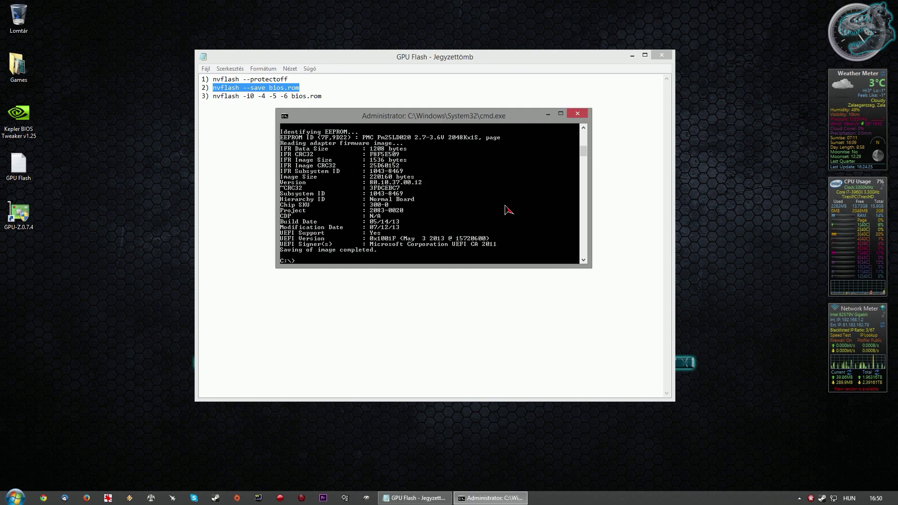
# Step: Copy the flashing command nvflash -i0 -4 -5 -6 bios.rom from the note and paste it at the Command Prompt
pyautogui.moveTo(327, 96); pyautogui.dragTo(216, 93)
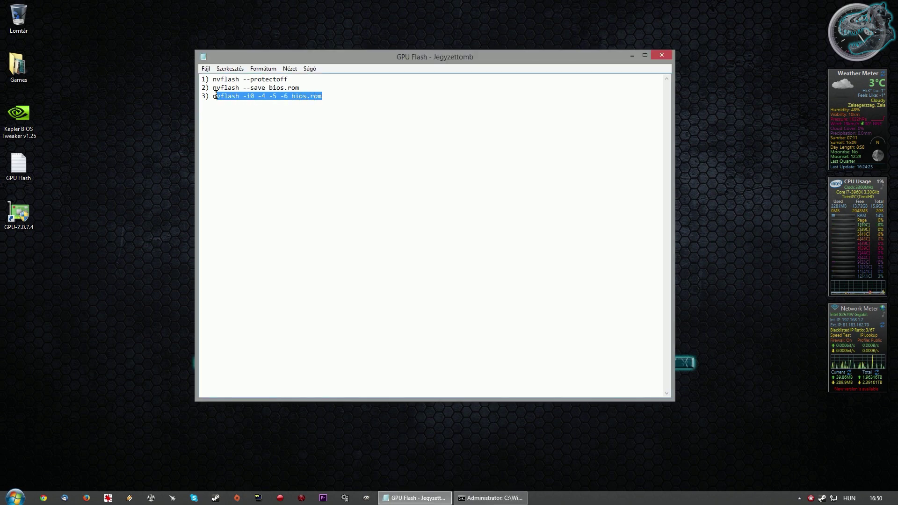
pyautogui.rightClick(214, 95)
pyautogui.click(267, 125)
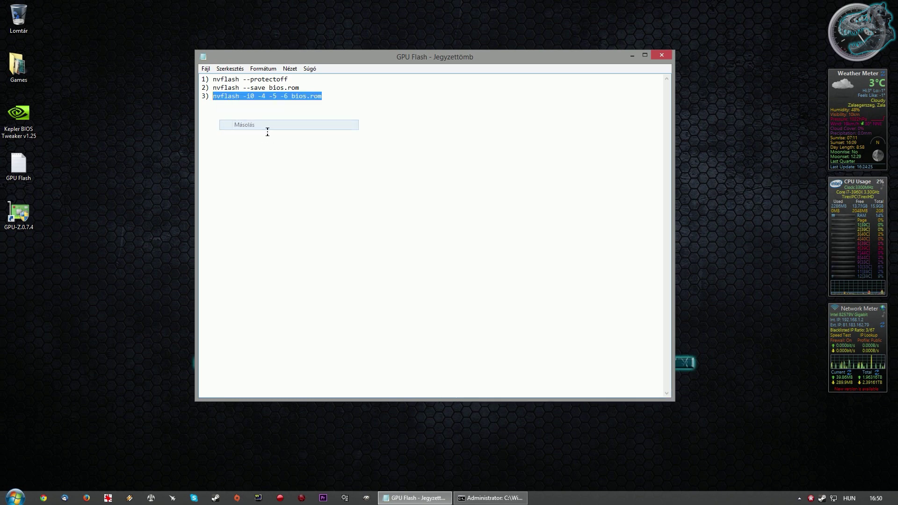
pyautogui.hotkey('alt', 'Tab')
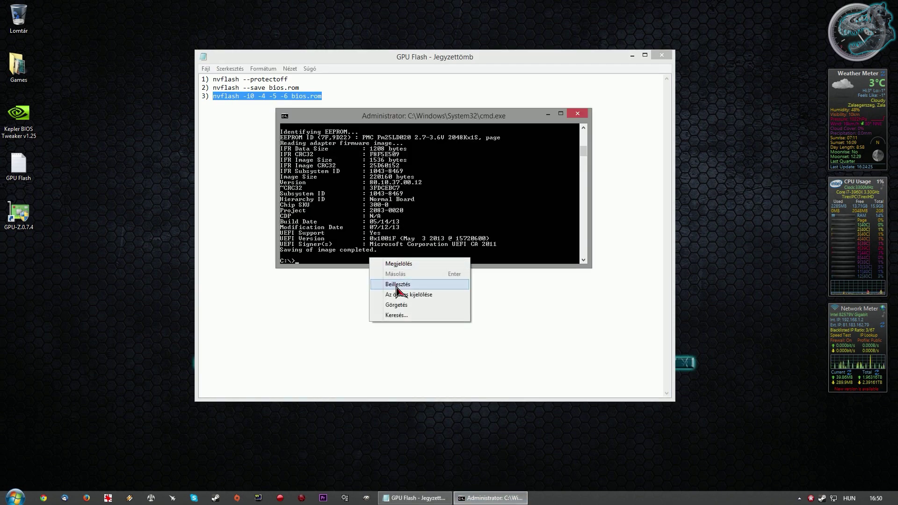
pyautogui.click(388, 285)
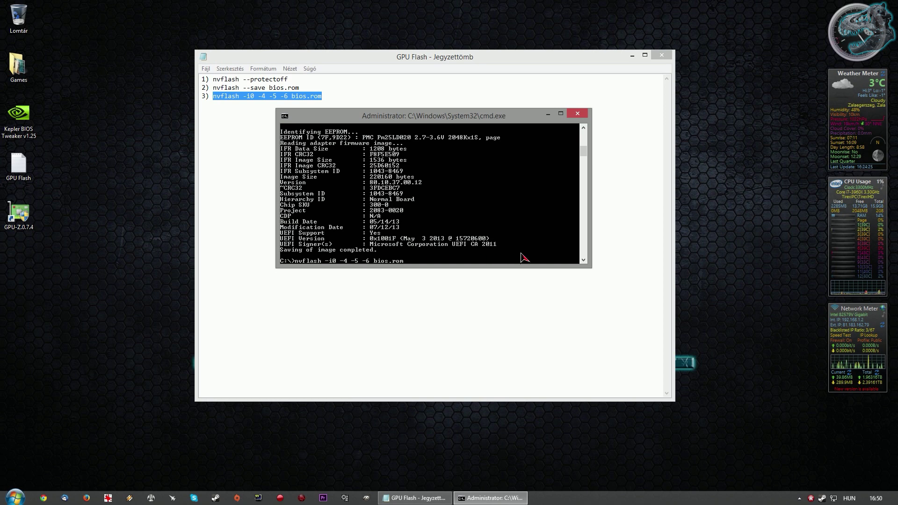
# Step: Change the adapter index in the pasted flashing command to -i1
pyautogui.press('Left')
pyautogui.press('Left')
pyautogui.press('Left')
pyautogui.press('Left')
pyautogui.press('Left')
pyautogui.press('Left')
pyautogui.press('Left')
pyautogui.press('Left')
pyautogui.press('Left')
pyautogui.press('Left')
pyautogui.press('Left')
pyautogui.press('Left')
pyautogui.press('Left')
pyautogui.press('Left')
pyautogui.press('Left')
pyautogui.press('Left')
pyautogui.press('Left')
pyautogui.press('Left')
pyautogui.press('BackSpace')
pyautogui.write('1')
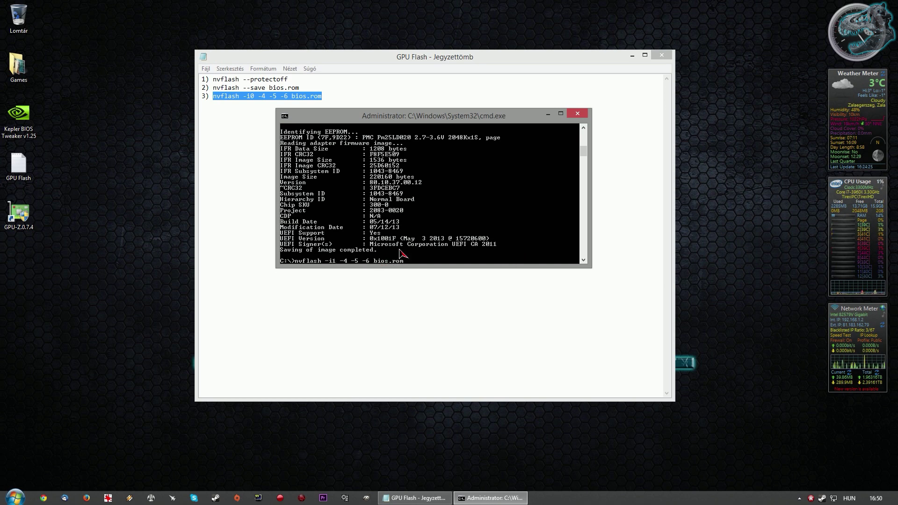
# Step: Change the ROM file name in the flashing command to asus.rom
pyautogui.press('Right')
pyautogui.press('Right')
pyautogui.press('Right')
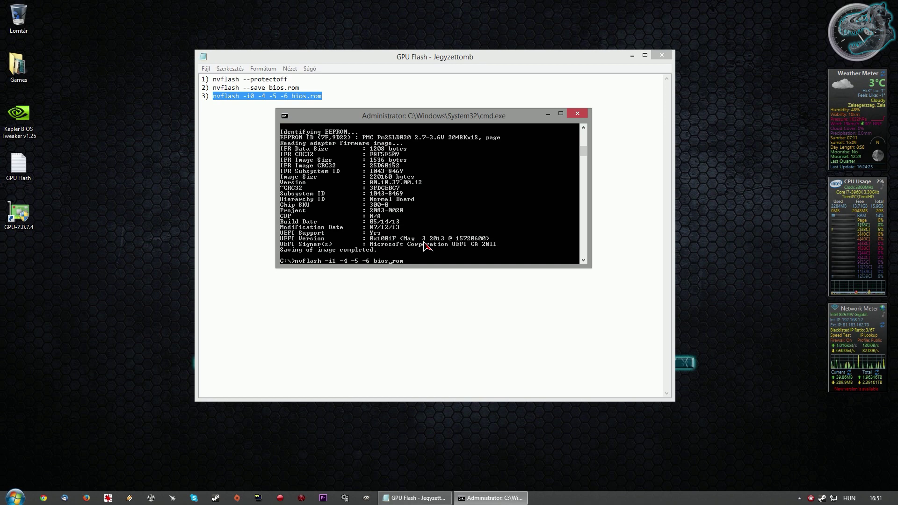
pyautogui.press('BackSpace')
pyautogui.press('BackSpace')
pyautogui.press('BackSpace')
pyautogui.press('BackSpace')
pyautogui.write('asus')
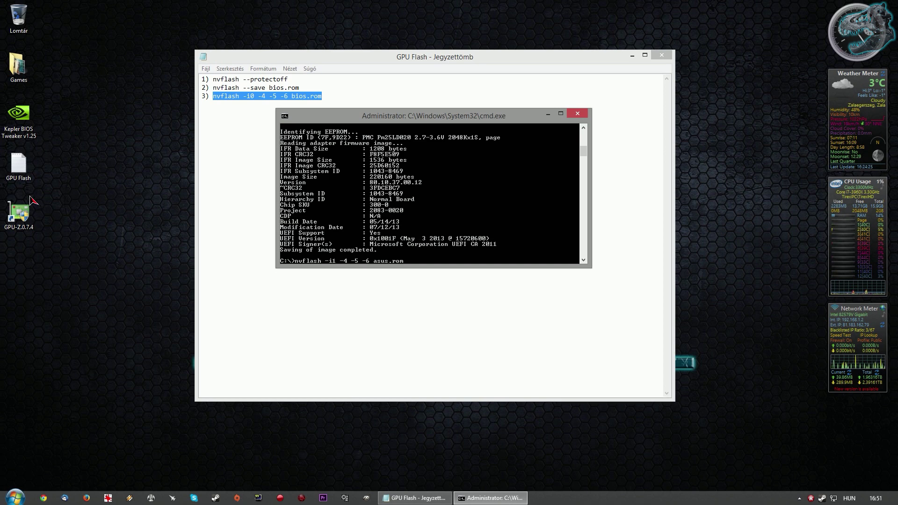
# Step: Open asus.rom from drive C: in Kepler BIOS Tweaker to check its contents, then close the program
pyautogui.doubleClick(19, 117)
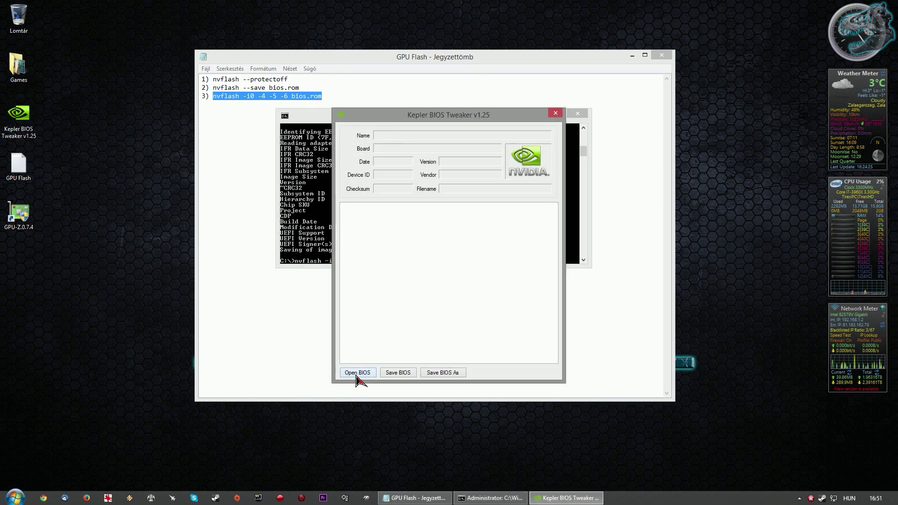
pyautogui.click(357, 374)
pyautogui.scroll(-10, 678, 201)
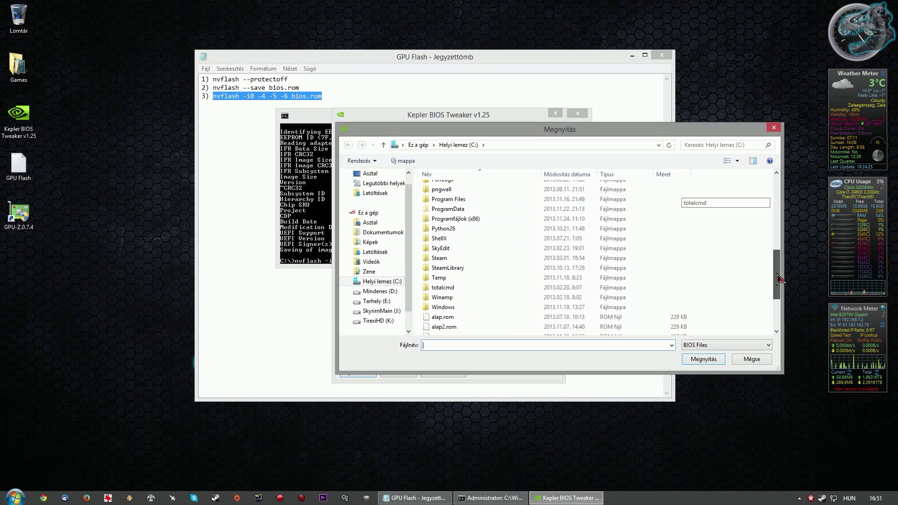
pyautogui.click(443, 265)
pyautogui.click(697, 363)
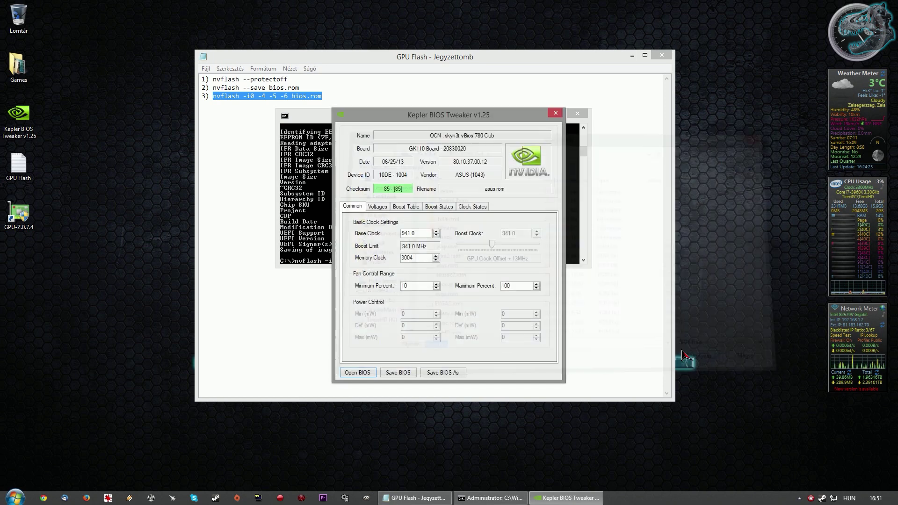
pyautogui.click(555, 113)
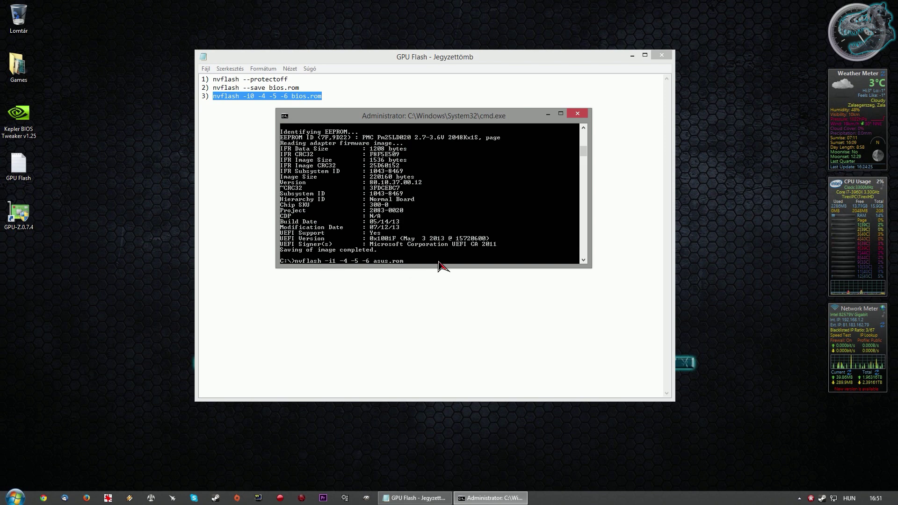
# Step: Run nvflash -i1 -4 -5 -6 asus.rom, confirm the firmware update with y, and close the Command Prompt and the note
pyautogui.press('Return')
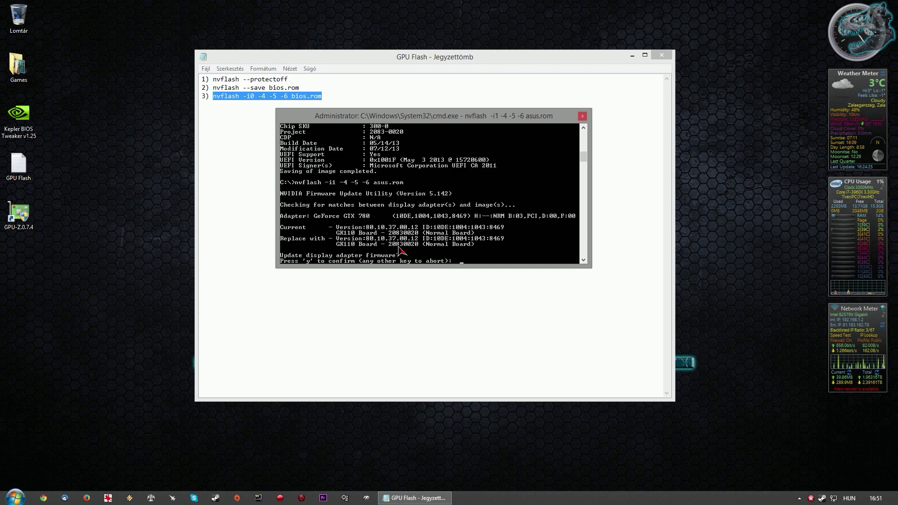
pyautogui.write('y')
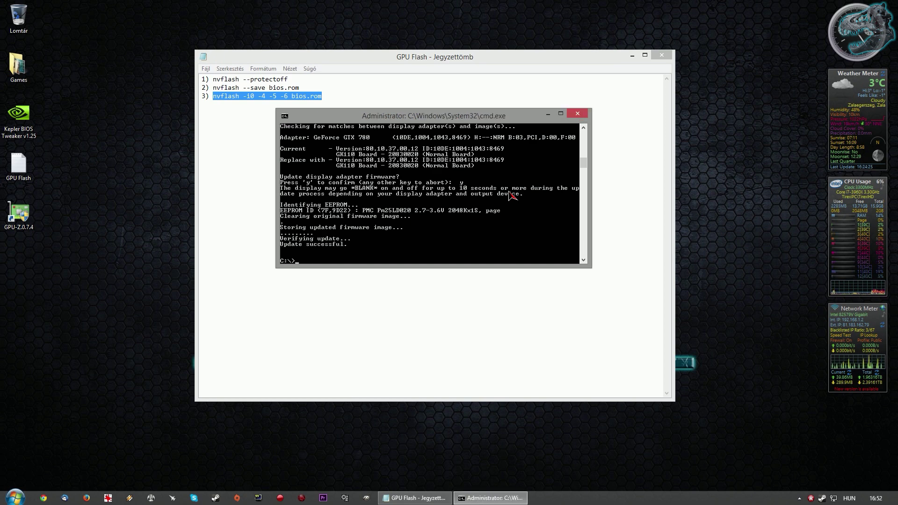
pyautogui.click(578, 113)
pyautogui.click(663, 57)
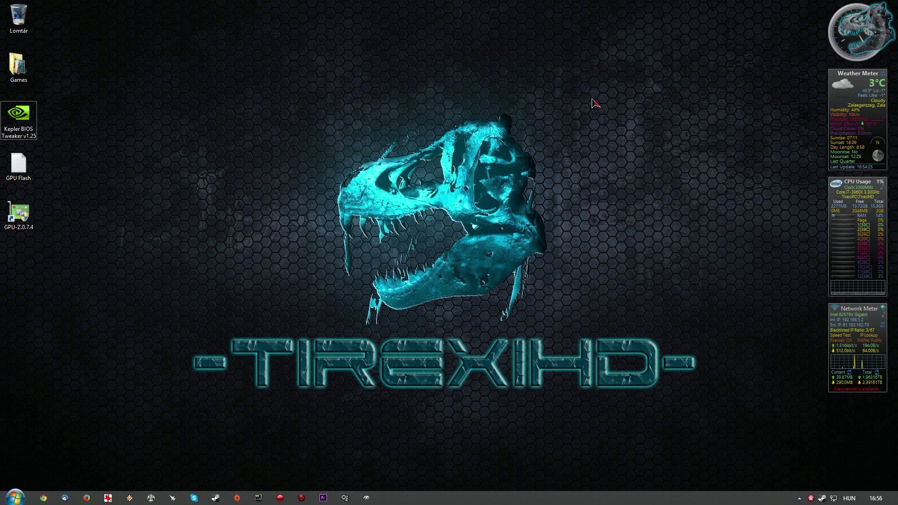
# Step: Open GPU-Z from the desktop and read the ASIC quality of the first GeForce GTX 780
pyautogui.moveTo(598, 96); pyautogui.dragTo(335, 304)
pyautogui.doubleClick(19, 213)
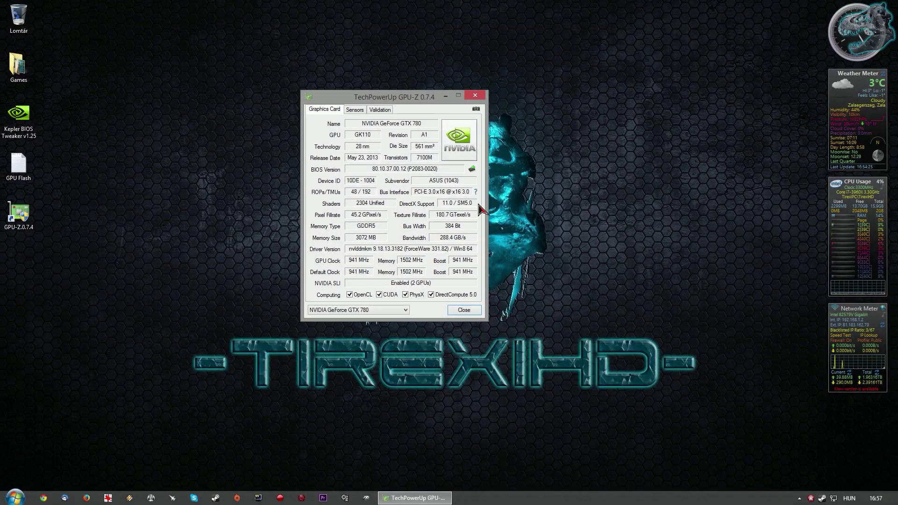
pyautogui.moveTo(435, 104); pyautogui.dragTo(439, 104)
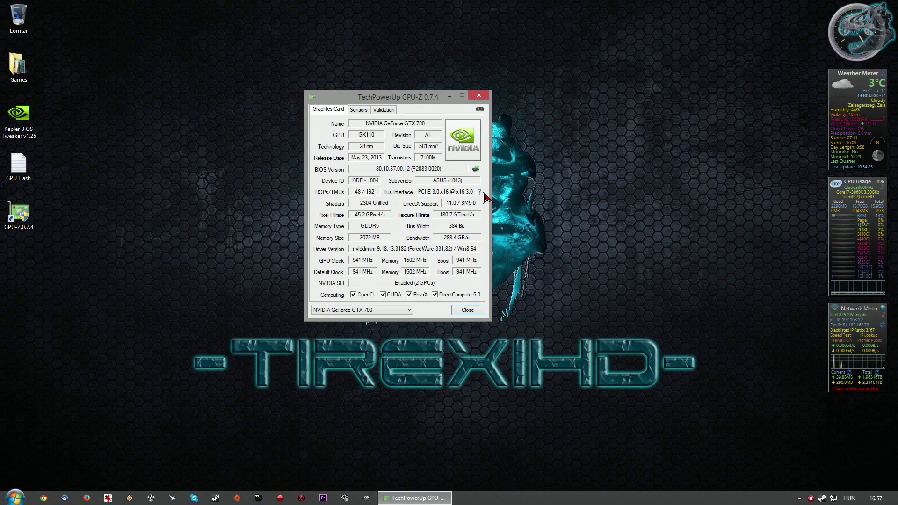
pyautogui.rightClick(432, 99)
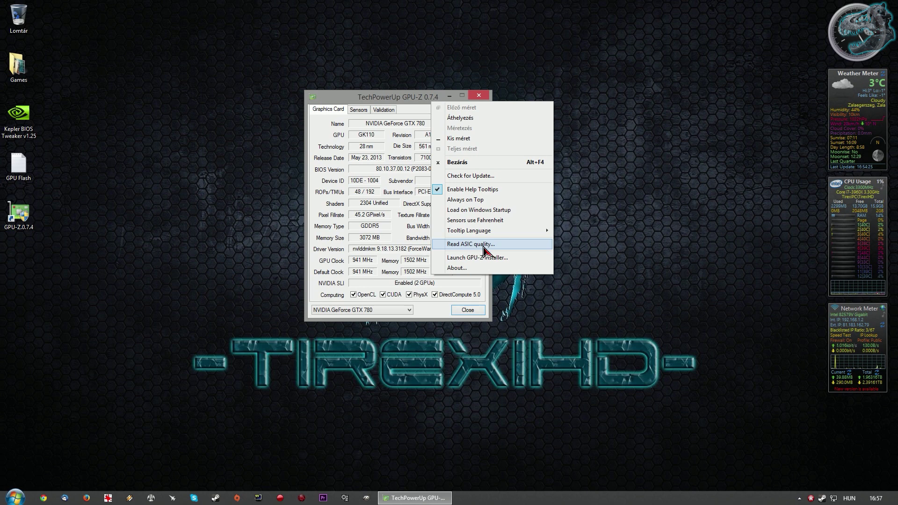
pyautogui.click(481, 245)
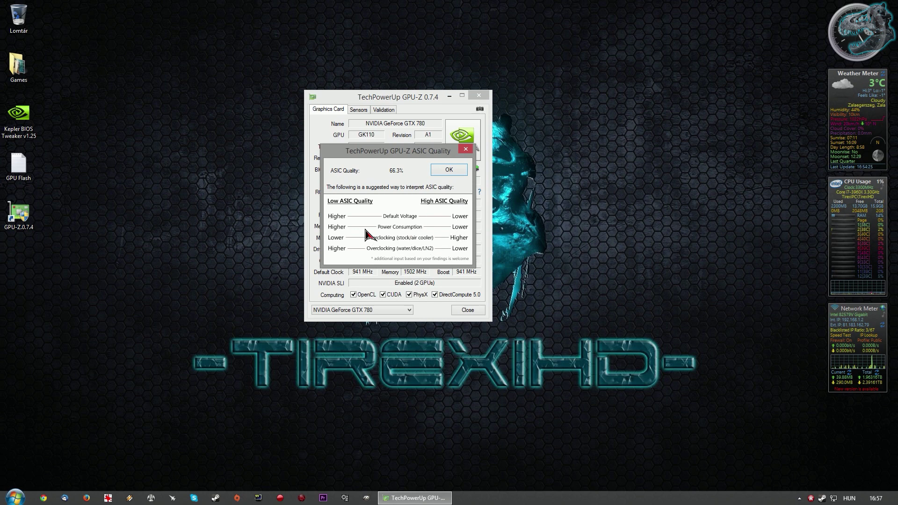
pyautogui.click(449, 171)
# Step: Switch GPU-Z between the two GeForce GTX 780 cards to compare their clocks and BIOS details
pyautogui.click(381, 310)
pyautogui.click(375, 325)
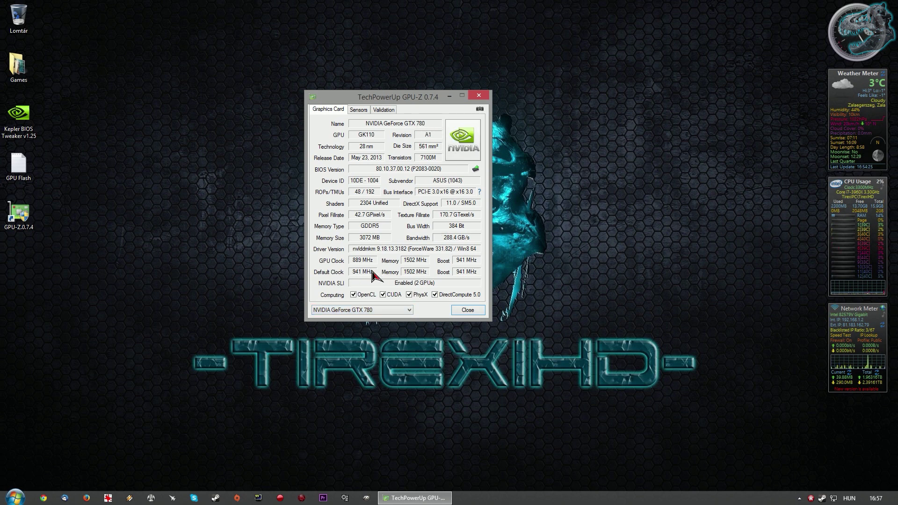
pyautogui.click(383, 310)
pyautogui.click(379, 322)
pyautogui.click(380, 310)
pyautogui.click(376, 319)
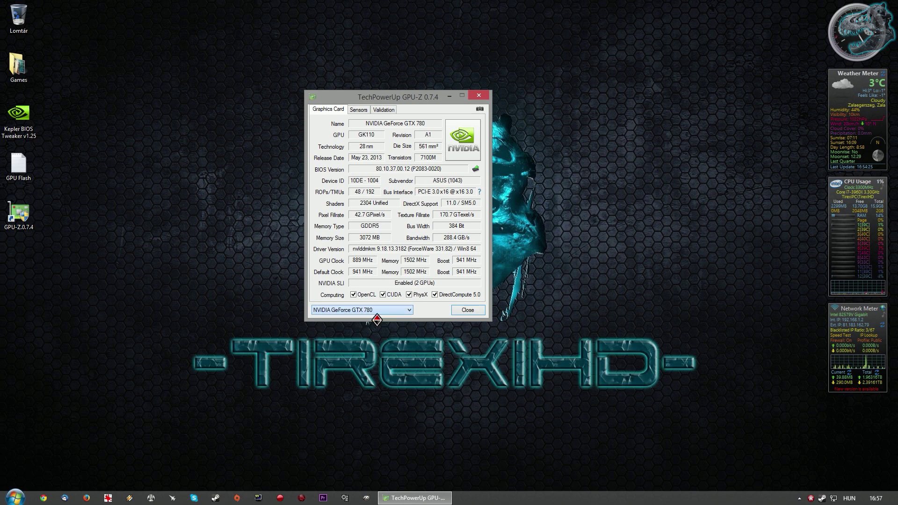
pyautogui.click(376, 312)
pyautogui.click(377, 321)
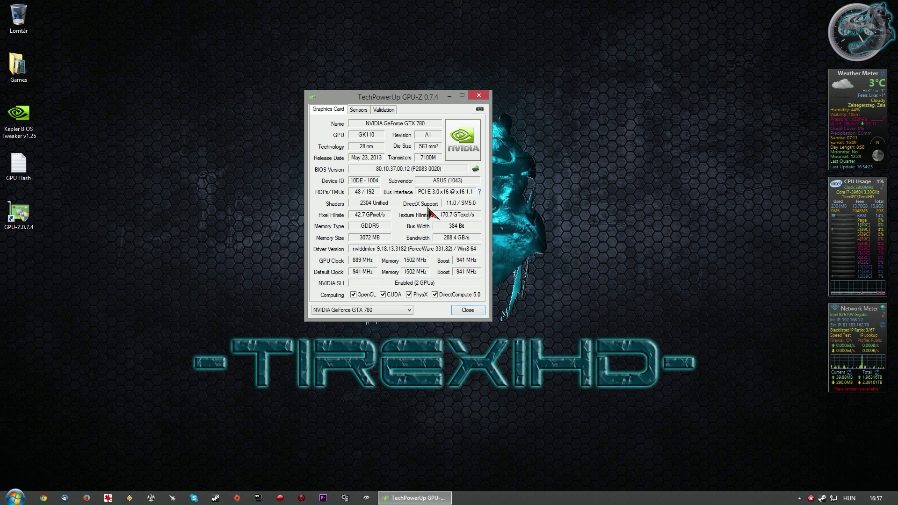
# Step: Read the ASIC quality of the other GeForce GTX 780 in GPU-Z and dismiss the result
pyautogui.rightClick(401, 95)
pyautogui.click(435, 236)
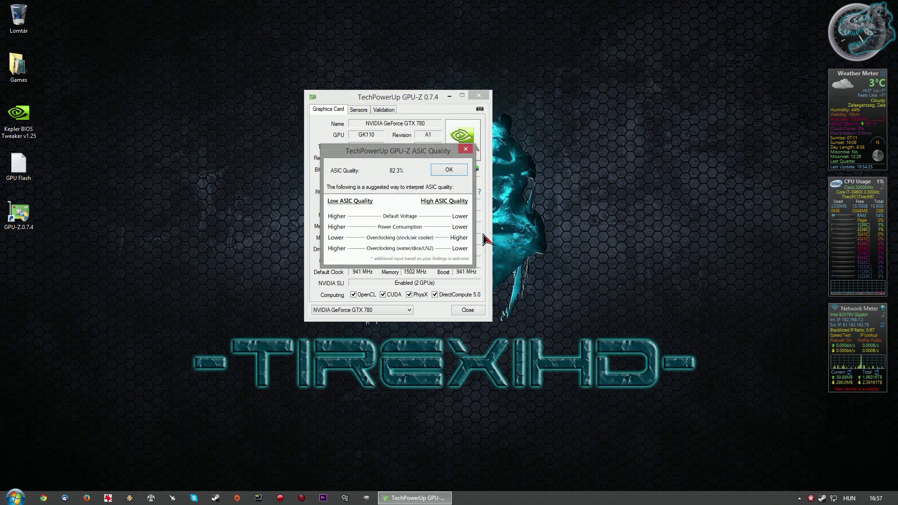
pyautogui.click(447, 171)
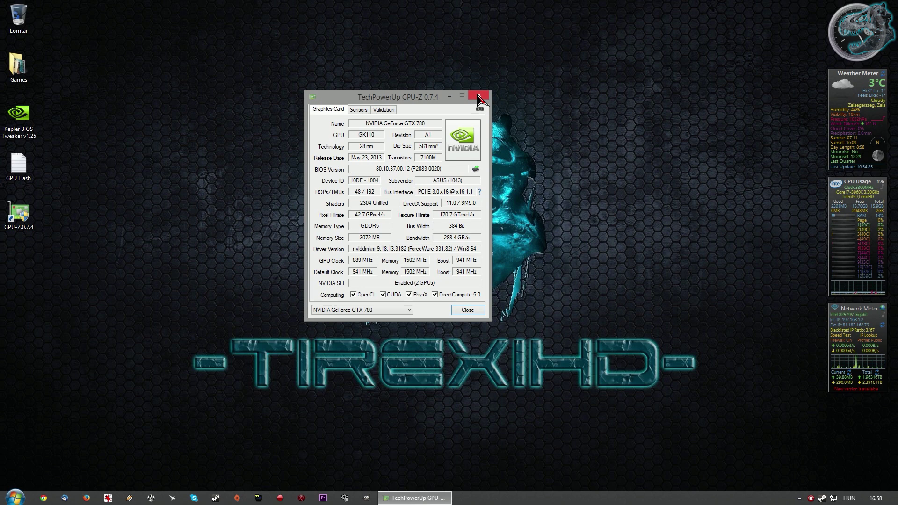
# Step: Switch GPU-Z back to the GeForce GTX 780 checked first to review its clocks, and close GPU-Z
pyautogui.click(388, 310)
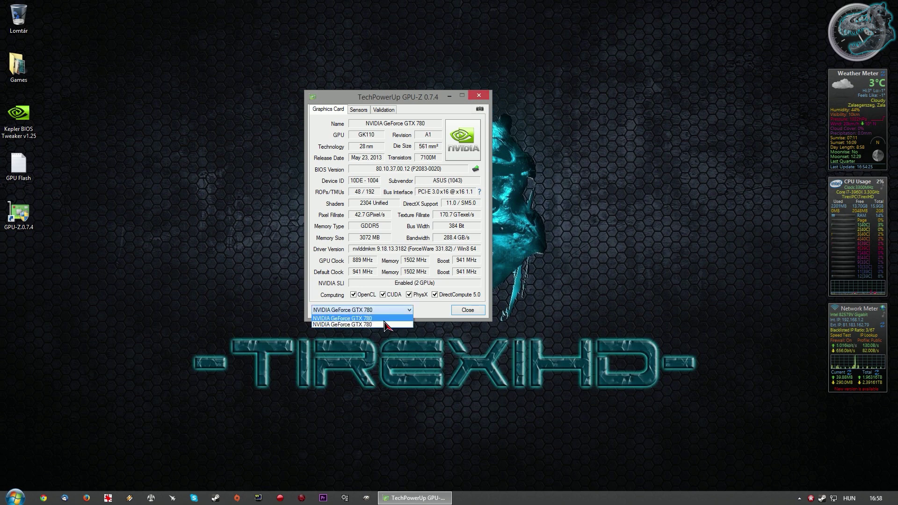
pyautogui.click(384, 324)
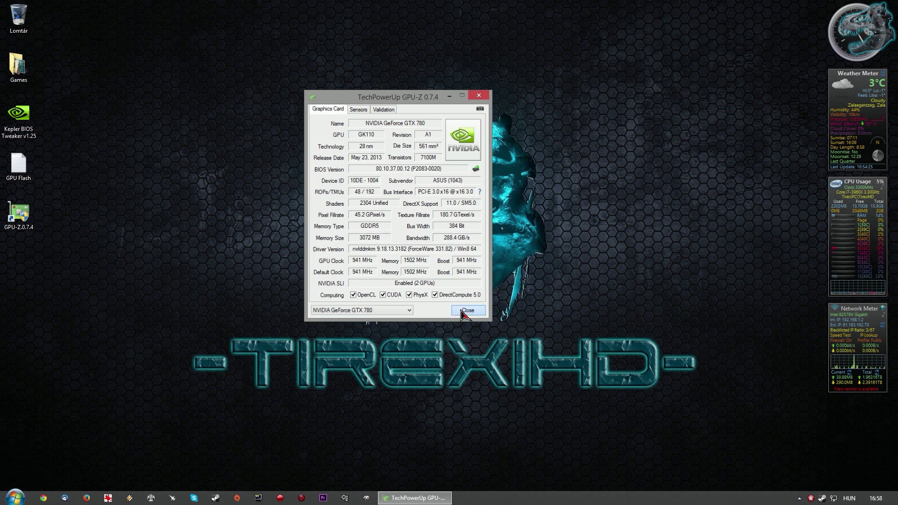
pyautogui.click(461, 310)
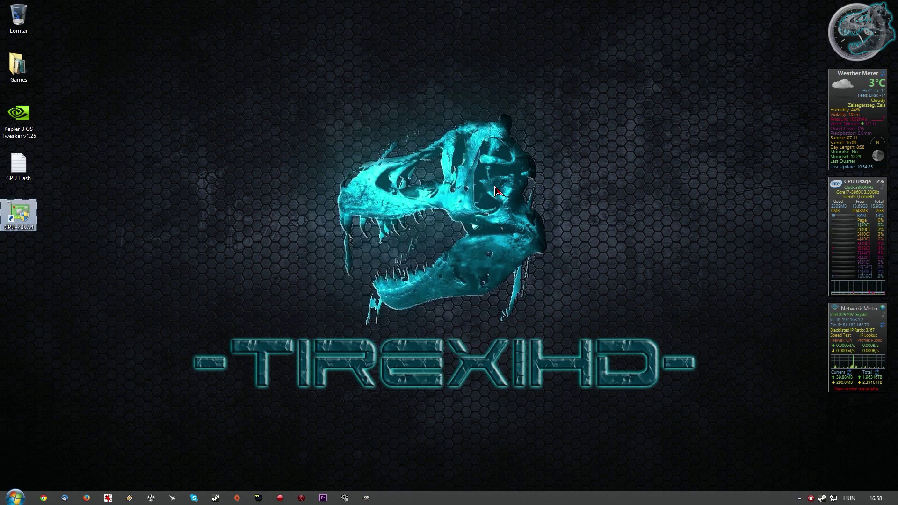